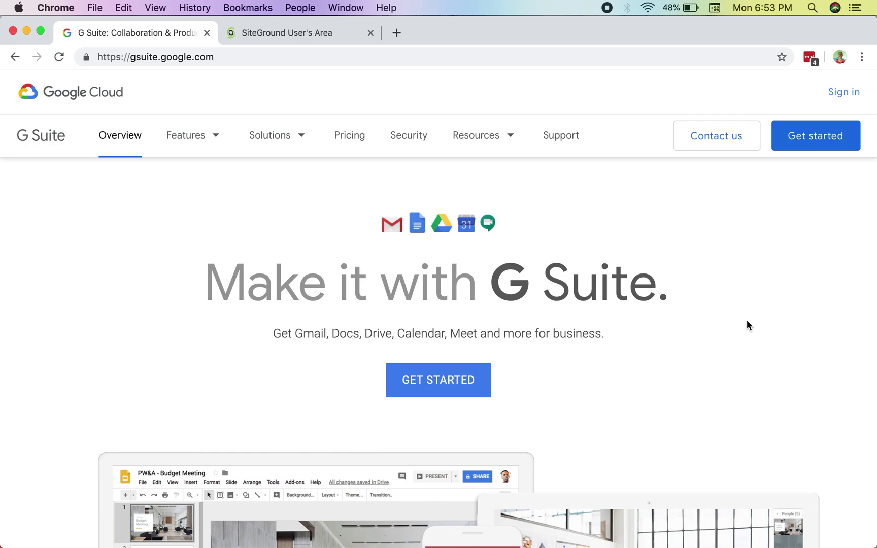
# Open a new blank Chrome tab beside the G Suite and SiteGround tabs.
pyautogui.press('cmd+t')
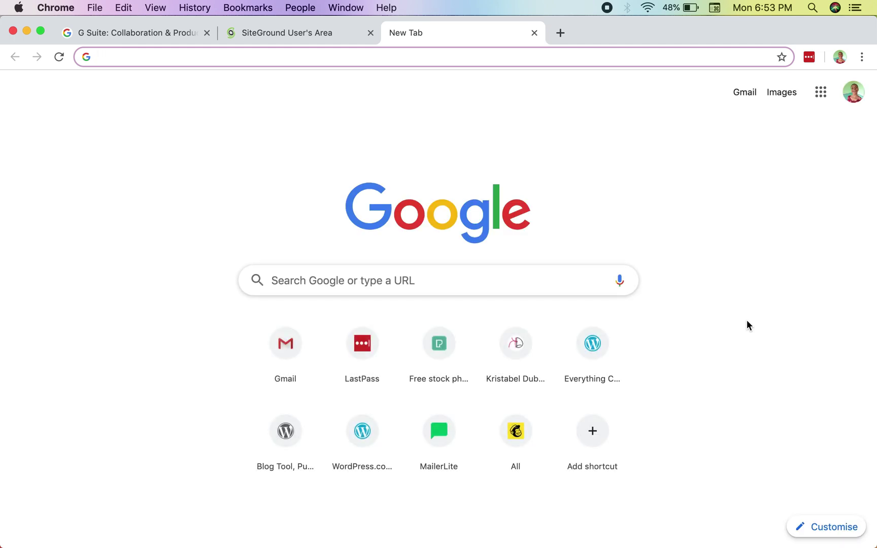
# Load Gmail in the new tab, then open foreverythingcopy.com in another tab.
pyautogui.write('gmail')
pyautogui.press('Return')
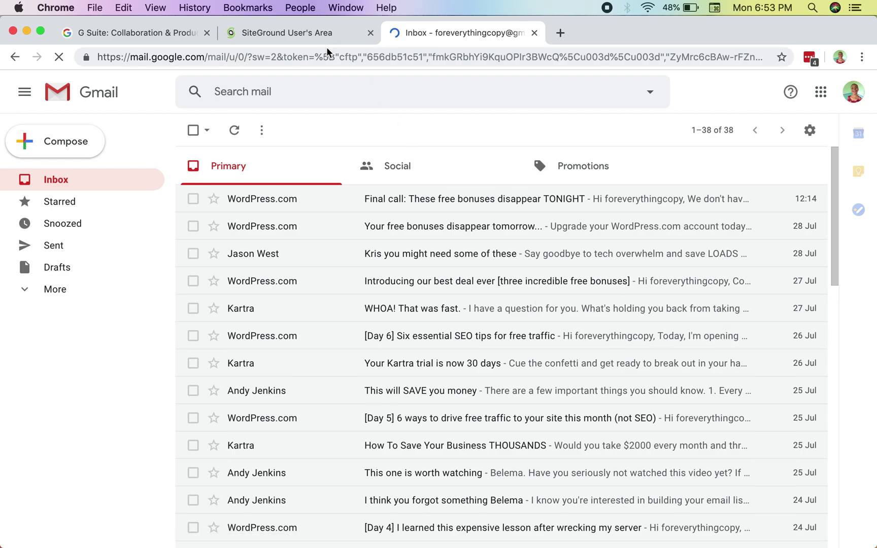
pyautogui.click(560, 32)
pyautogui.write('F')
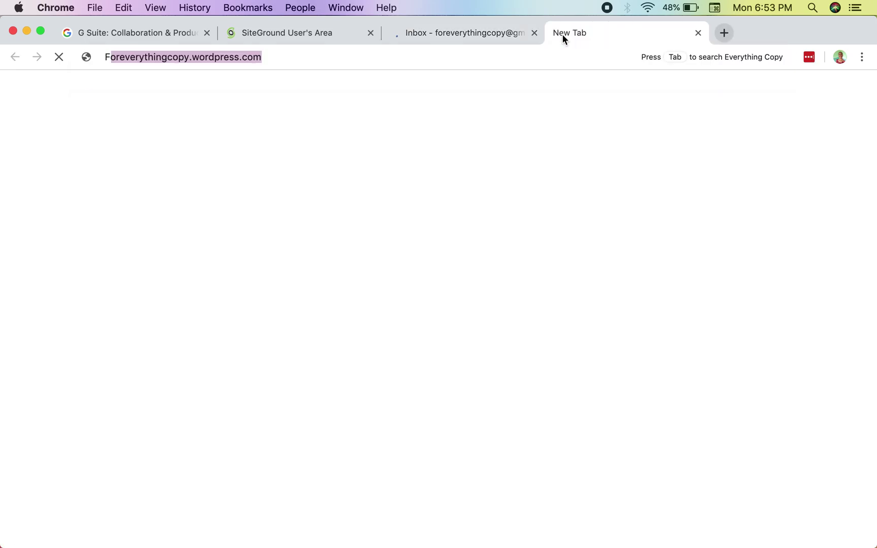
pyautogui.write('oreveryhtn')
pyautogui.press('BackSpace')
pyautogui.press('BackSpace')
pyautogui.press('BackSpace')
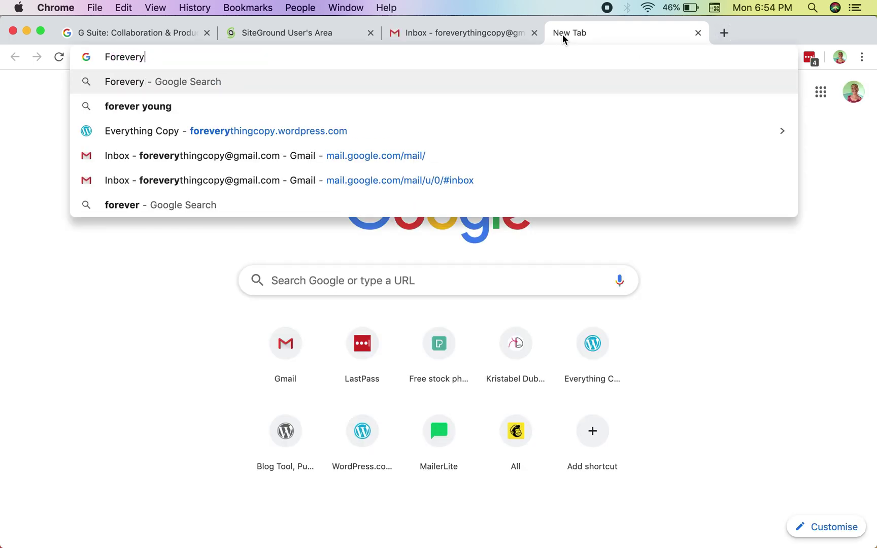
pyautogui.write('thingcopy.com')
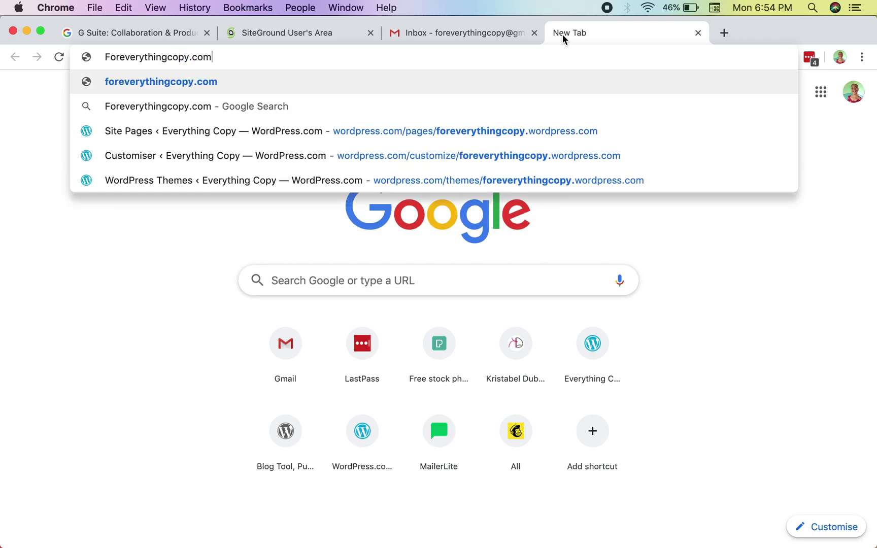
pyautogui.press('Return')
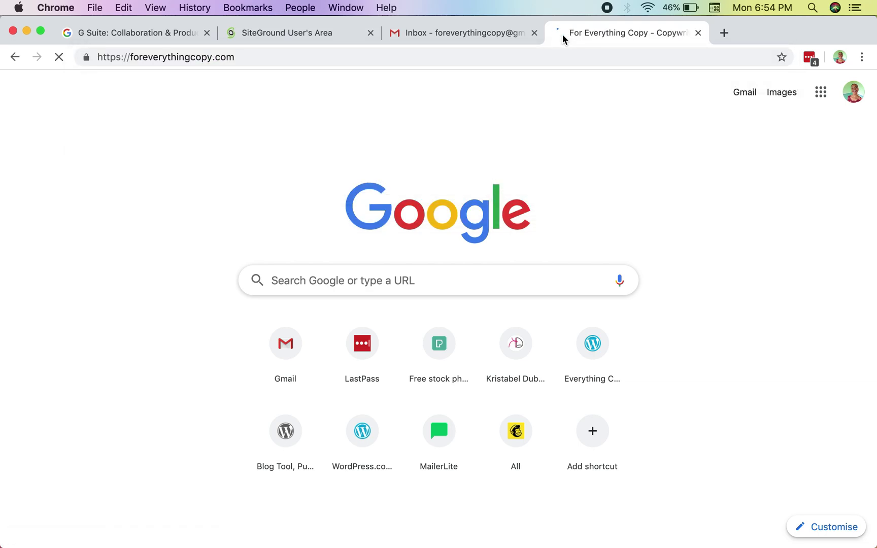
pyautogui.scroll(-15, 558, 228)
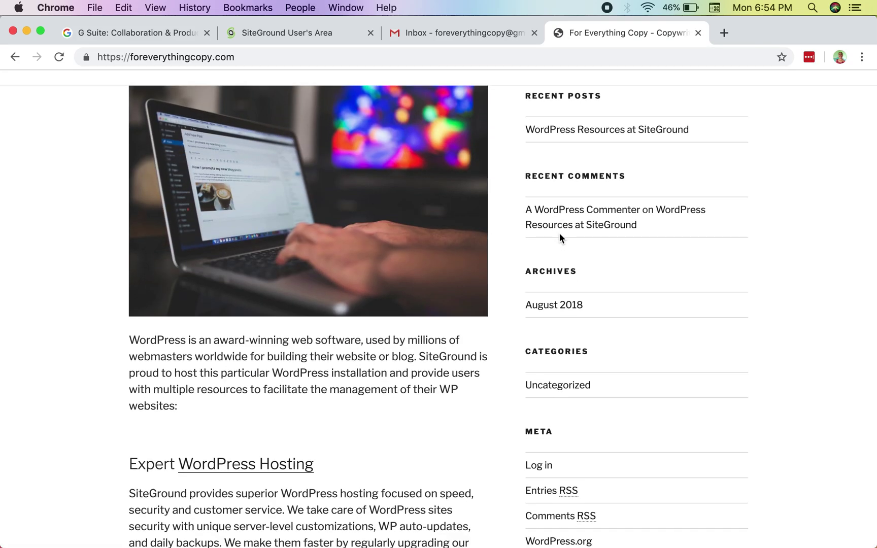
# Scroll and reload the For Everything Copy homepage, then return to SiteGround User's Area.
pyautogui.scroll(-10, 560, 237)
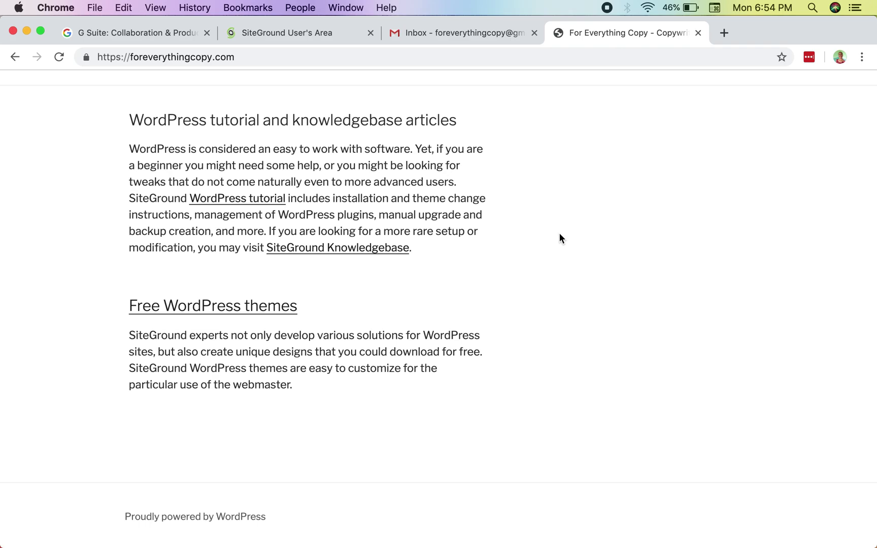
pyautogui.press('super+r')
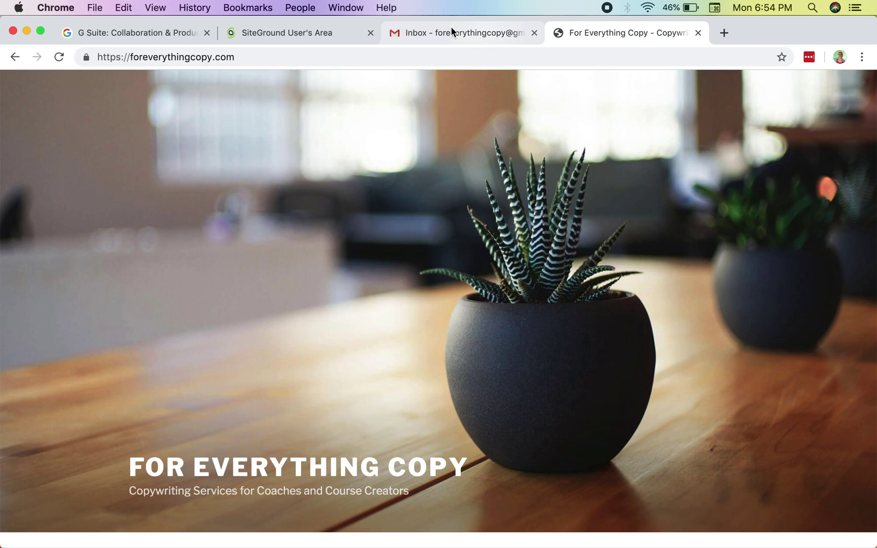
pyautogui.click(329, 31)
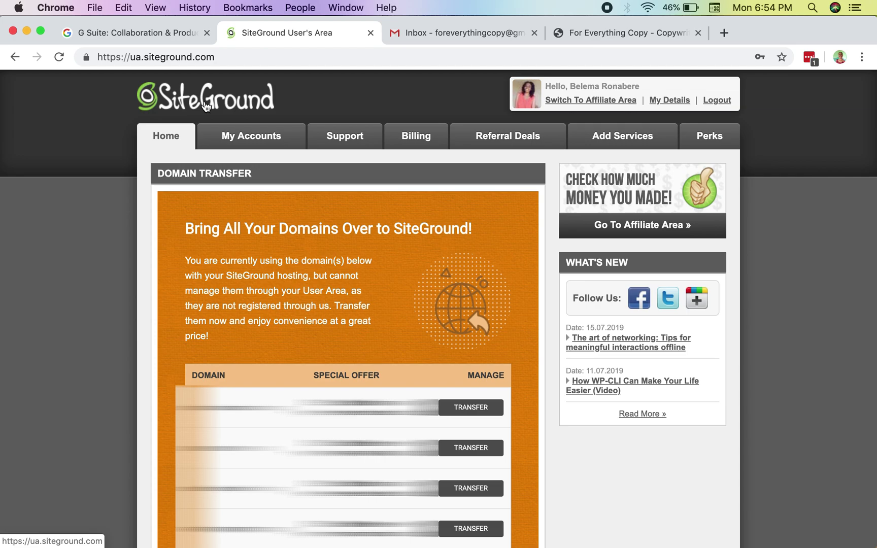
# Open the hosting account's cPanel via My Accounts and go to Email Accounts.
pyautogui.click(245, 146)
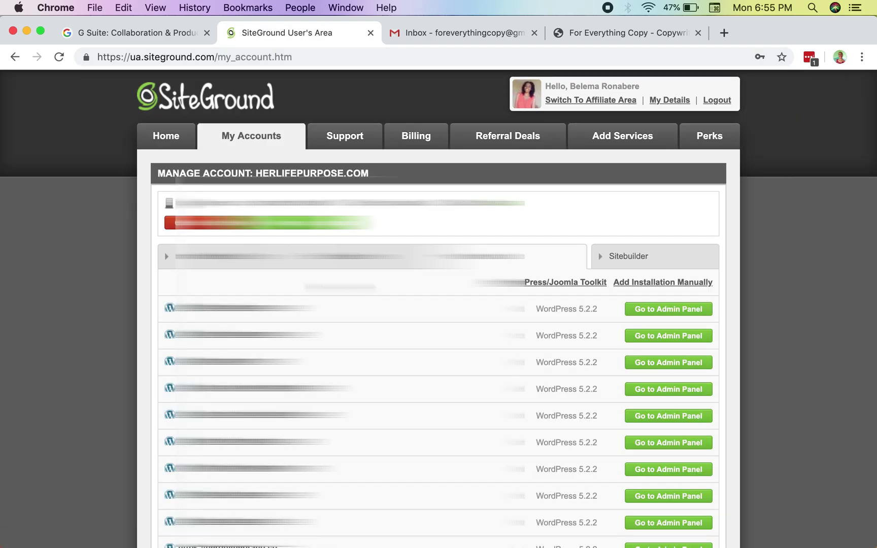
pyautogui.scroll(-3, 439, 305)
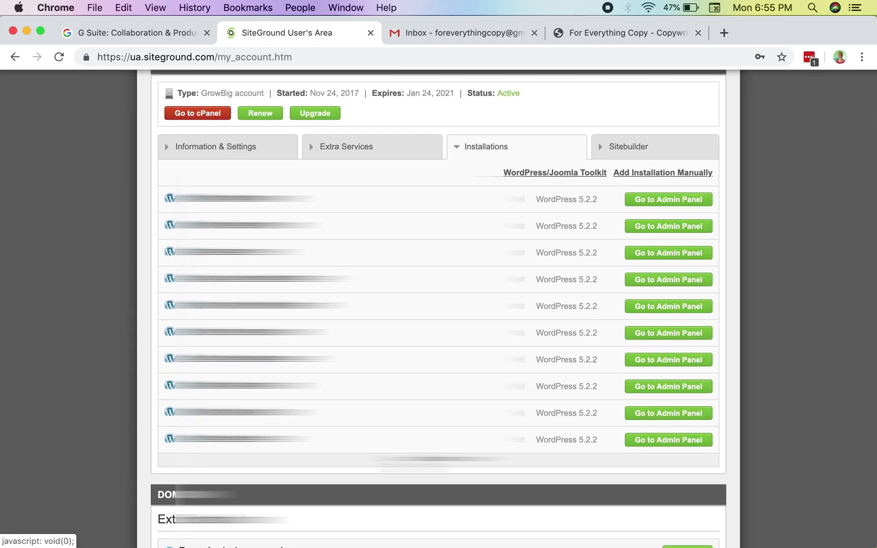
pyautogui.click(440, 459)
pyautogui.scroll(-5, 439, 305)
pyautogui.scroll(5, 439, 305)
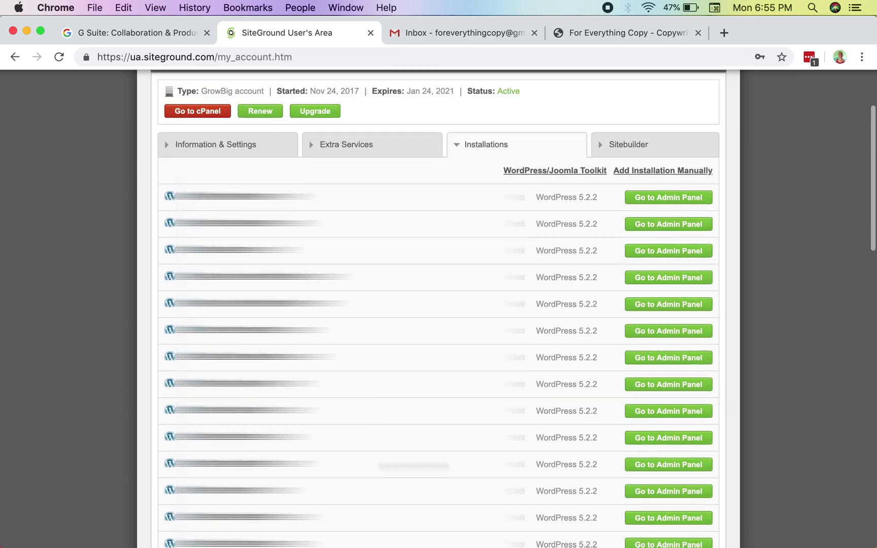
pyautogui.scroll(3, 438, 305)
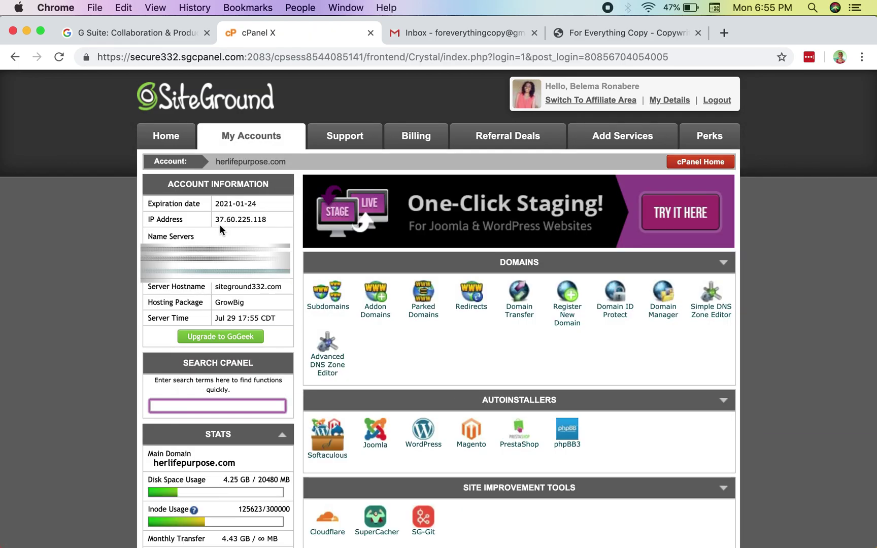
pyautogui.scroll(-10, 456, 322)
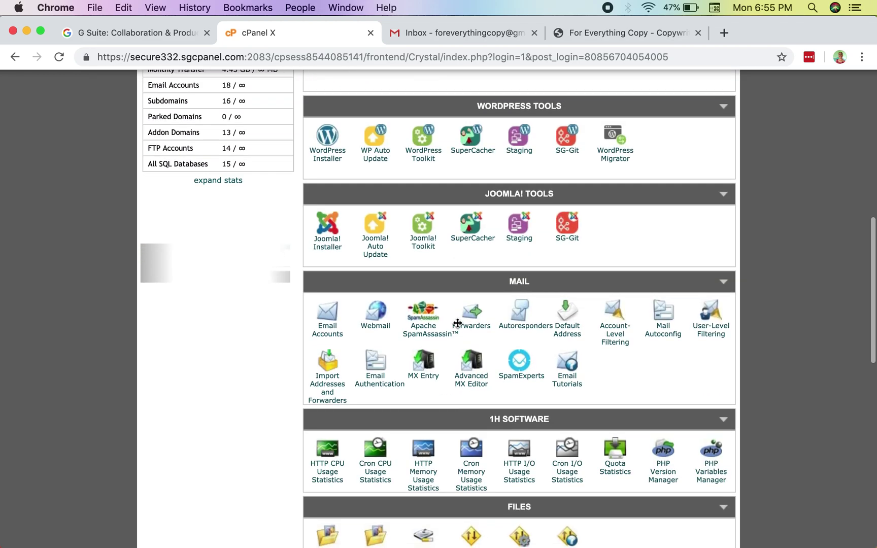
pyautogui.scroll(-2, 457, 323)
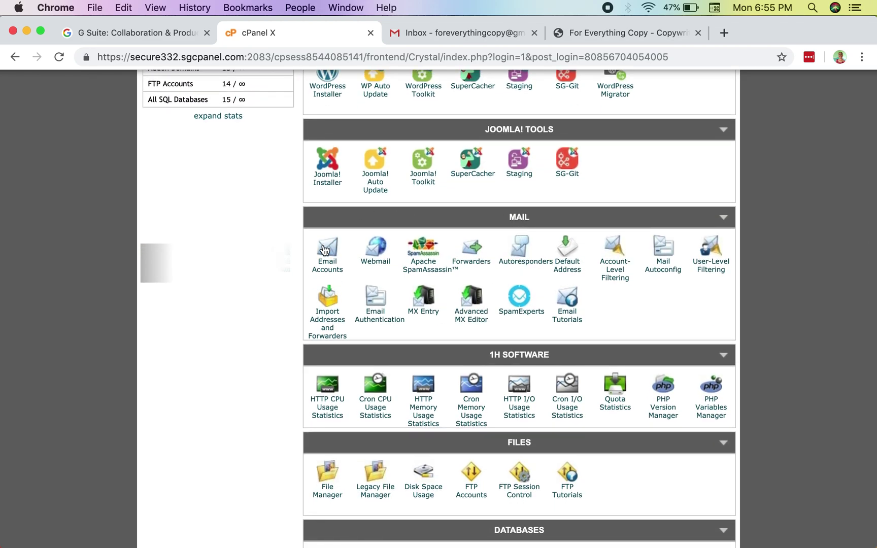
pyautogui.click(328, 272)
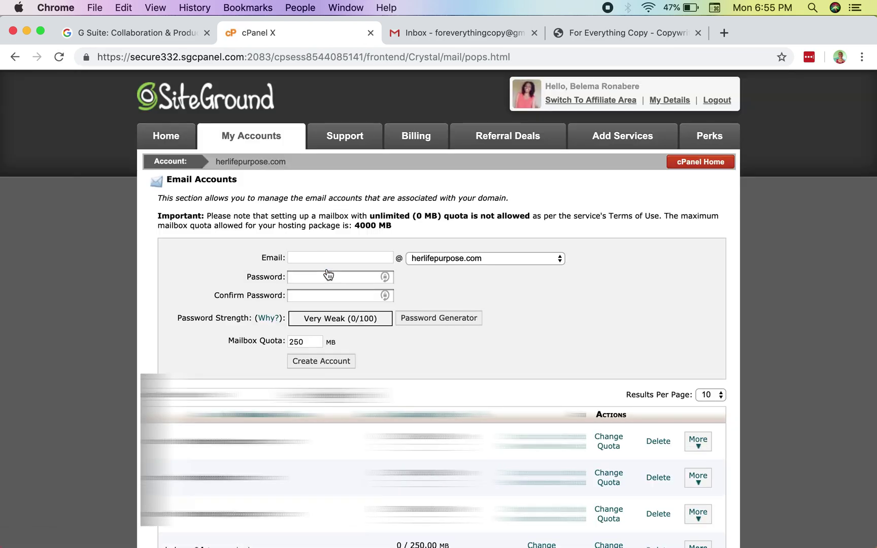
pyautogui.click(427, 258)
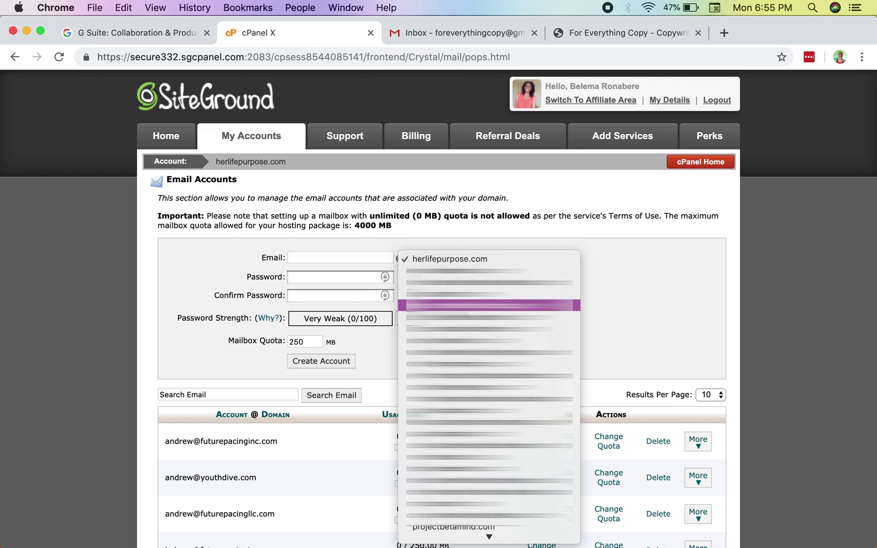
pyautogui.scroll(-3, 457, 315)
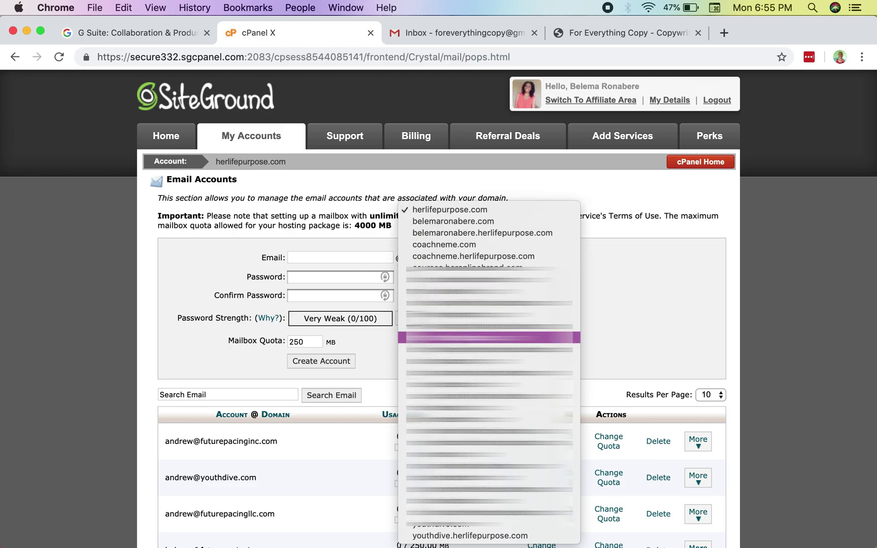
pyautogui.press('Up')
pyautogui.press('Return')
pyautogui.click(358, 257)
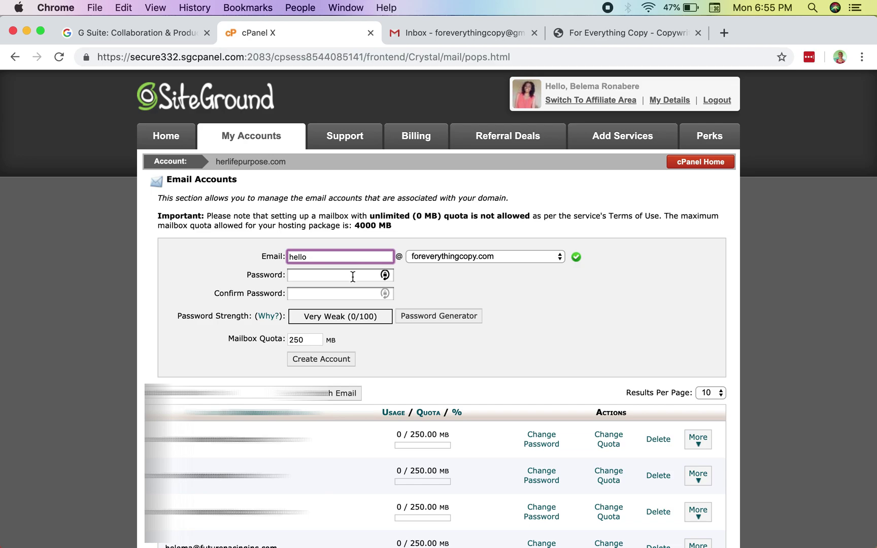
# Set and confirm a strong password, then create the mailbox with a 250 MB quota.
pyautogui.click(319, 276)
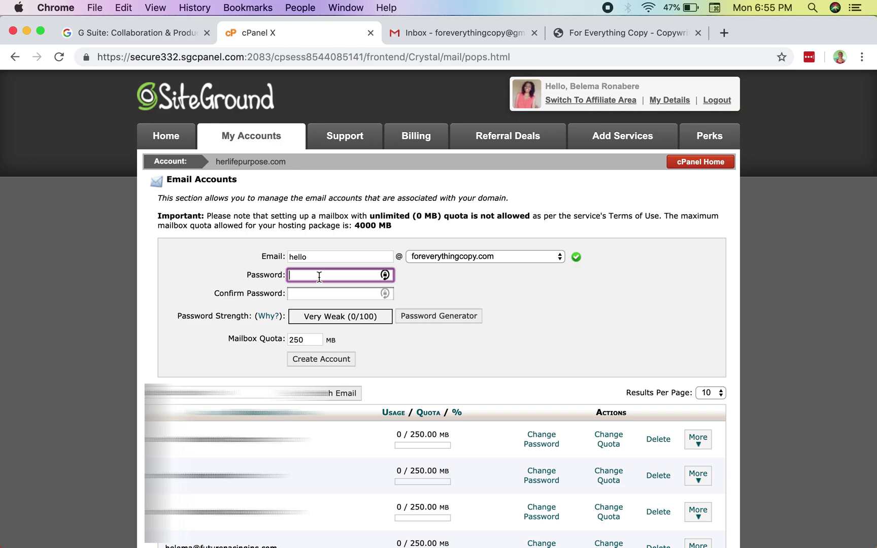
pyautogui.write('•••••••')
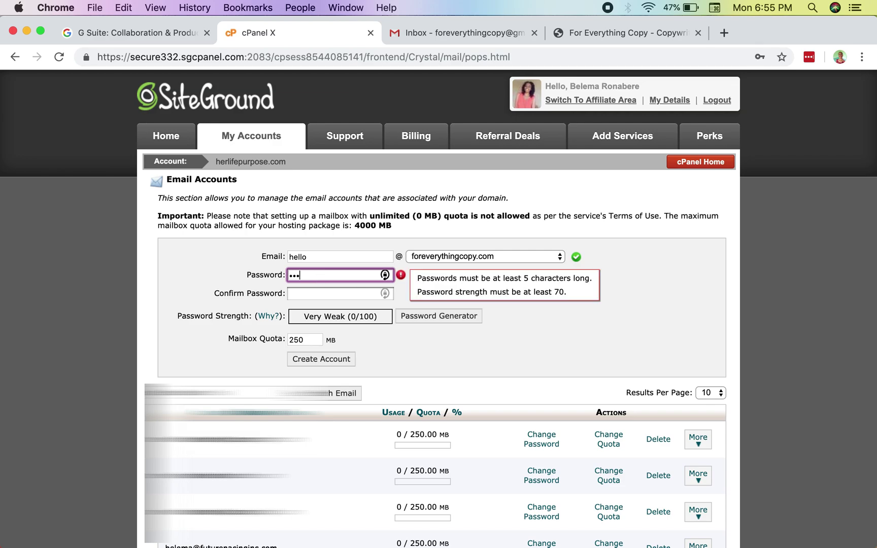
pyautogui.press('super+a')
pyautogui.write('••••••••••••')
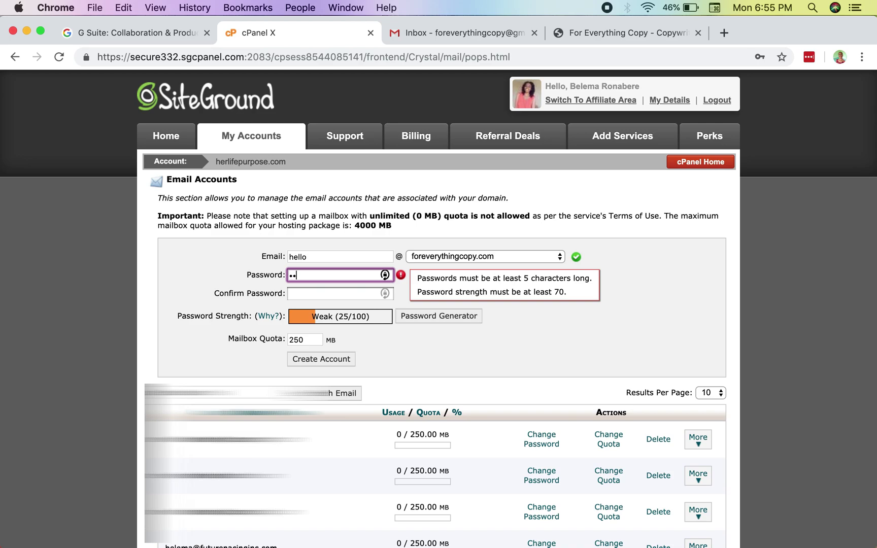
pyautogui.write('•••')
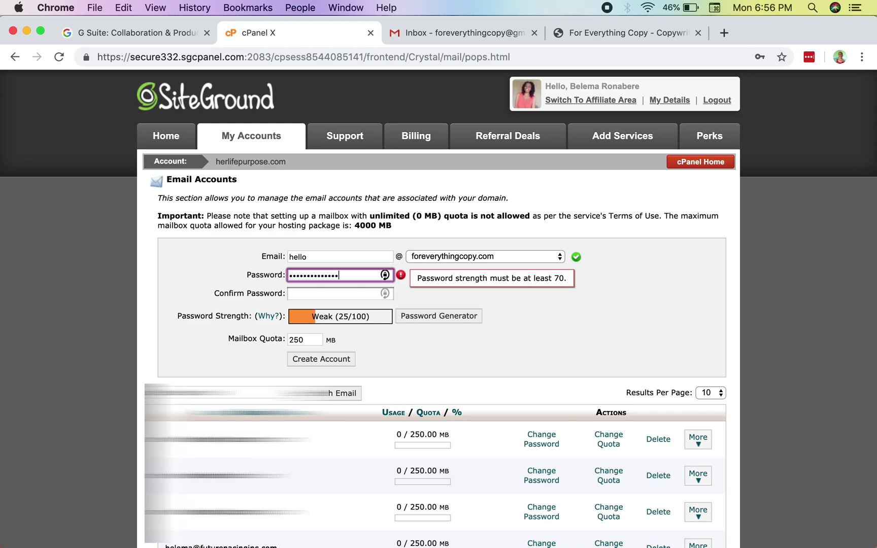
pyautogui.click(308, 294)
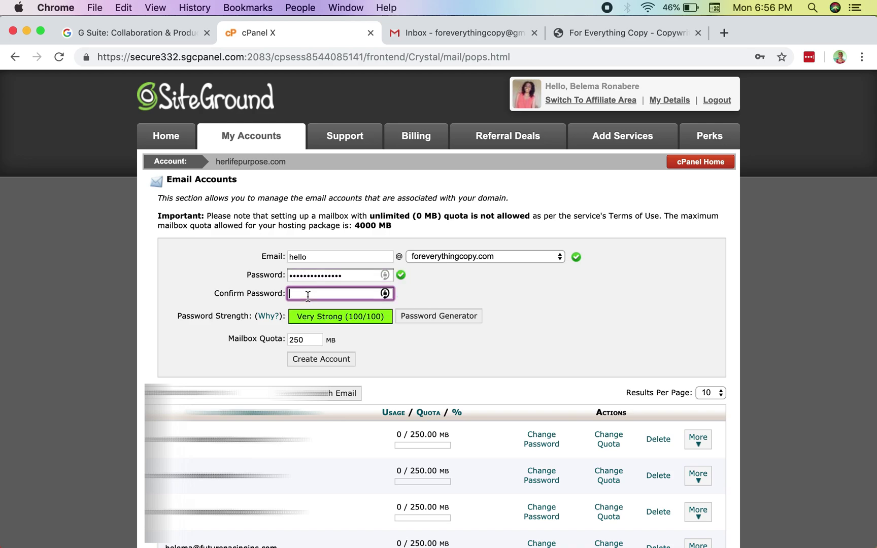
pyautogui.write('•••••••••••••••')
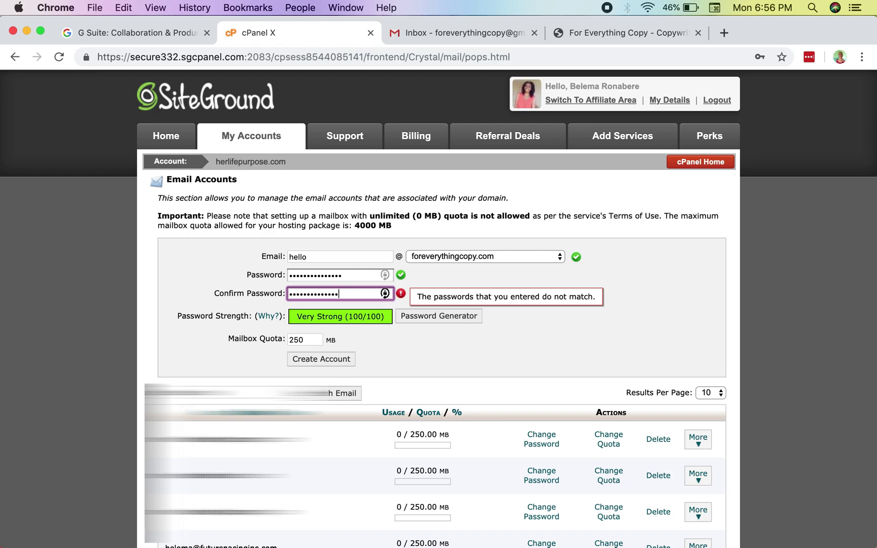
pyautogui.write('•')
pyautogui.click(428, 292)
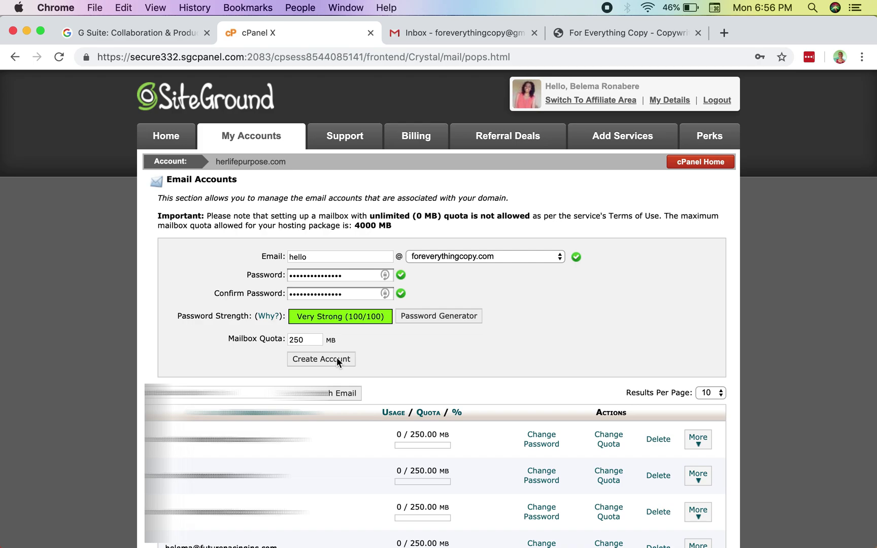
pyautogui.click(336, 359)
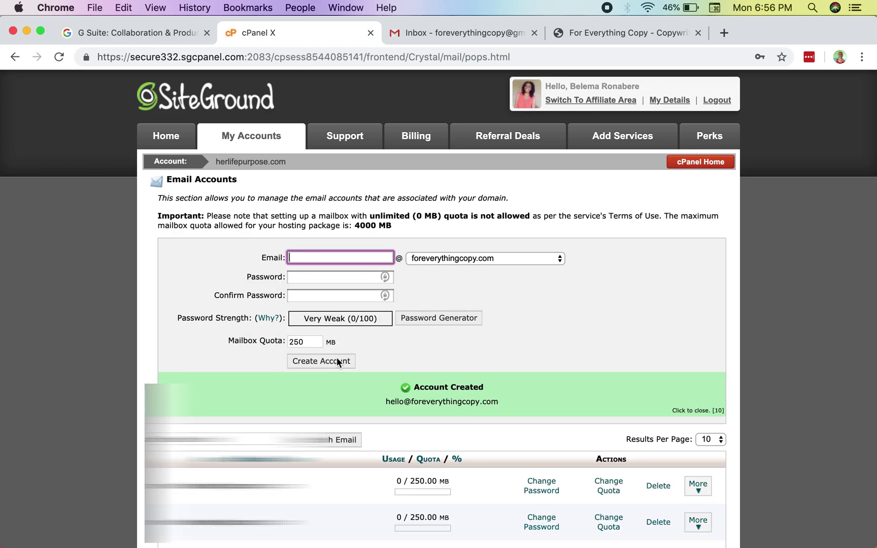
pyautogui.scroll(-3, 438, 305)
pyautogui.scroll(-10, 438, 305)
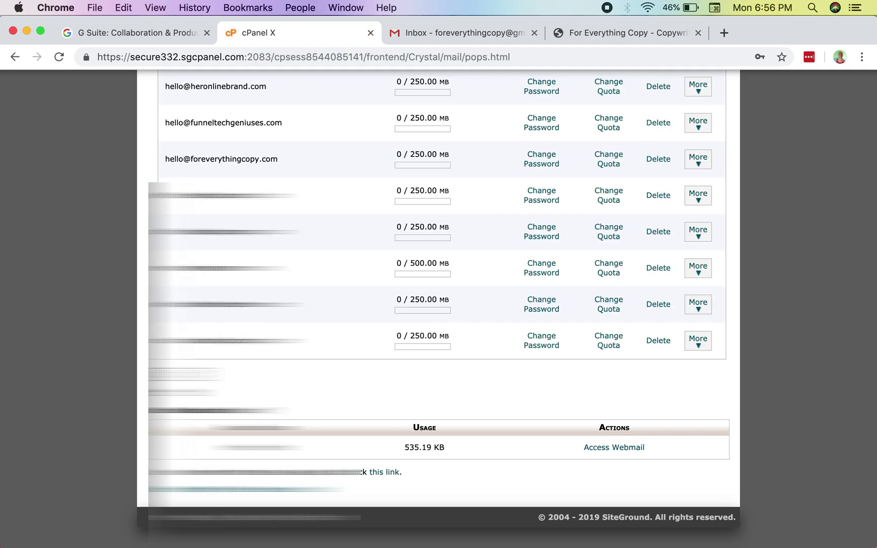
pyautogui.scroll(5, 439, 305)
pyautogui.scroll(-5, 439, 304)
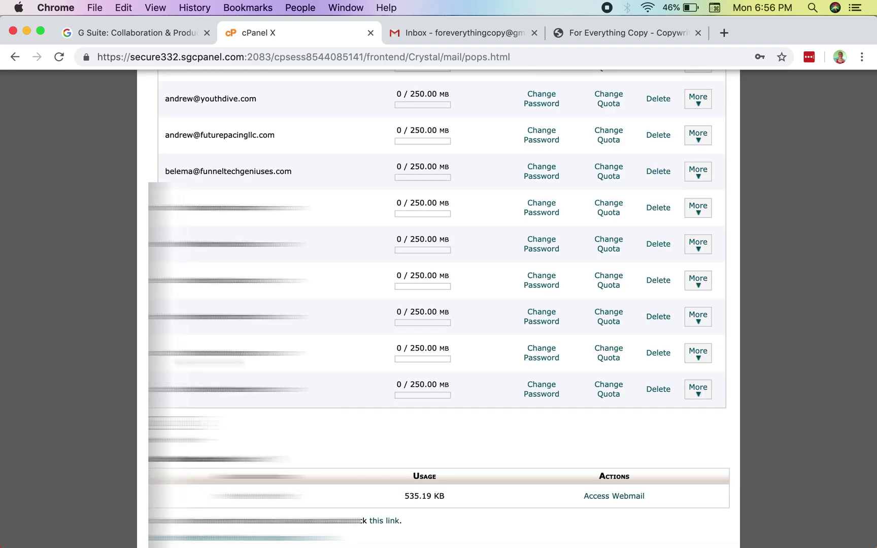
pyautogui.scroll(5, 439, 304)
pyautogui.scroll(-3, 439, 305)
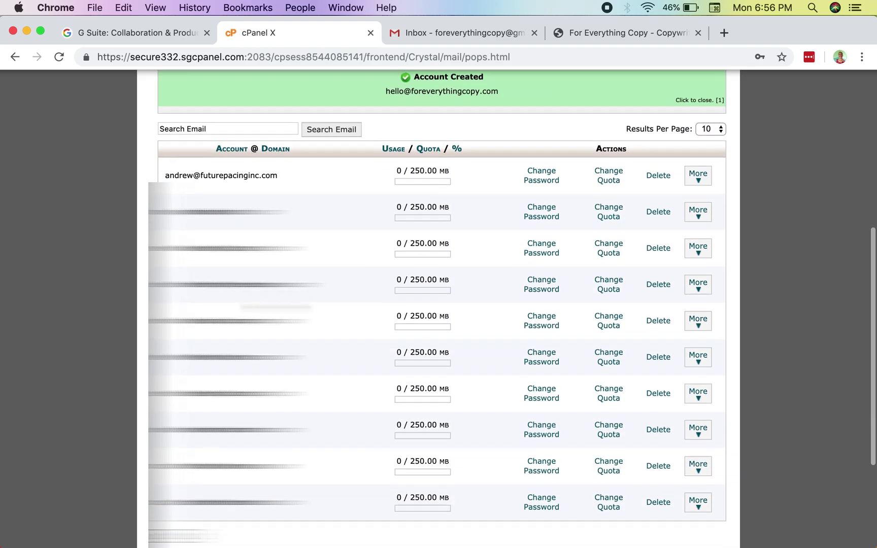
pyautogui.scroll(-1, 438, 305)
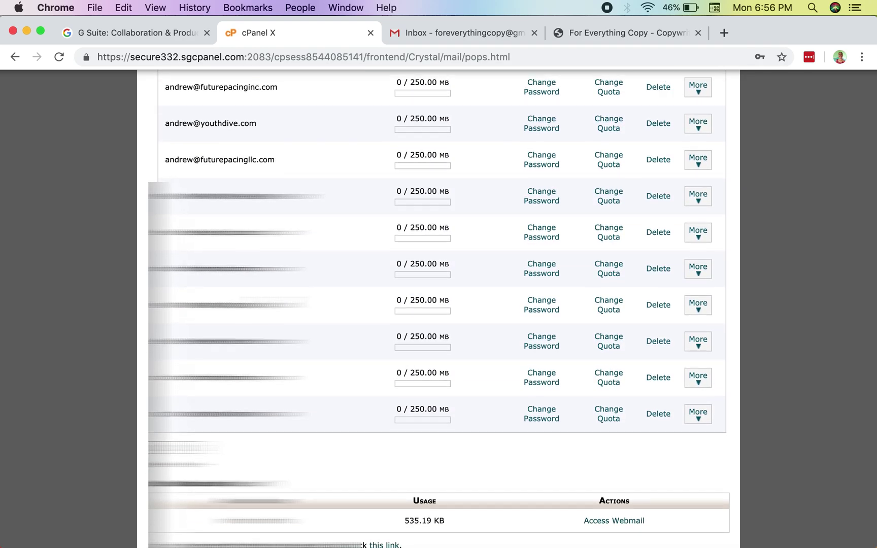
pyautogui.scroll(4, 438, 304)
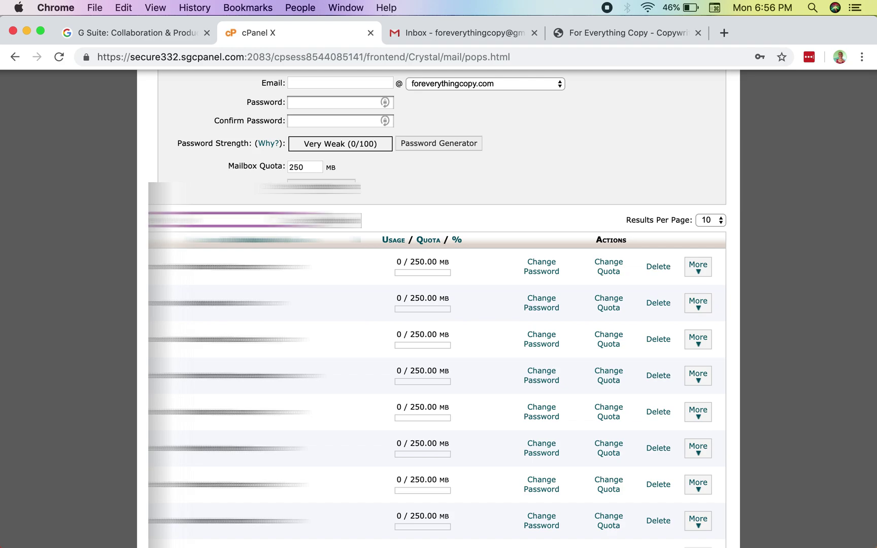
pyautogui.press('Return')
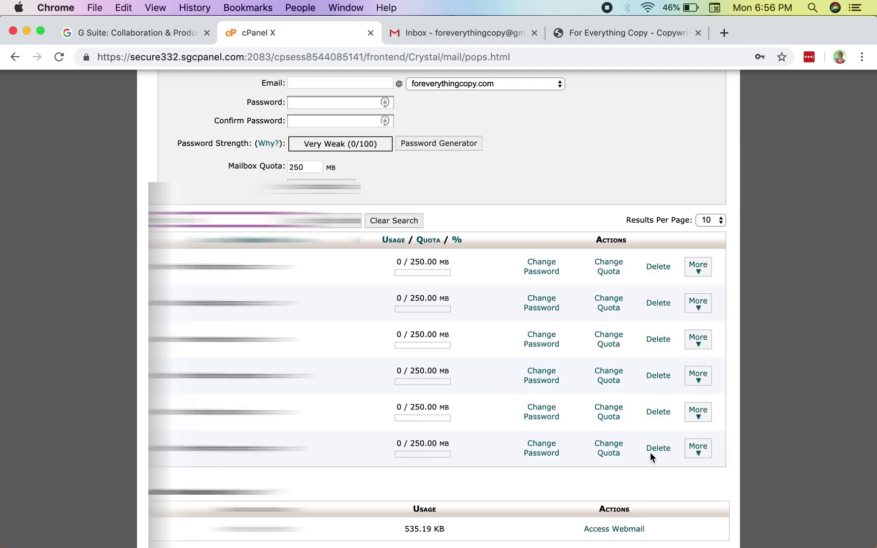
pyautogui.click(698, 449)
pyautogui.click(703, 491)
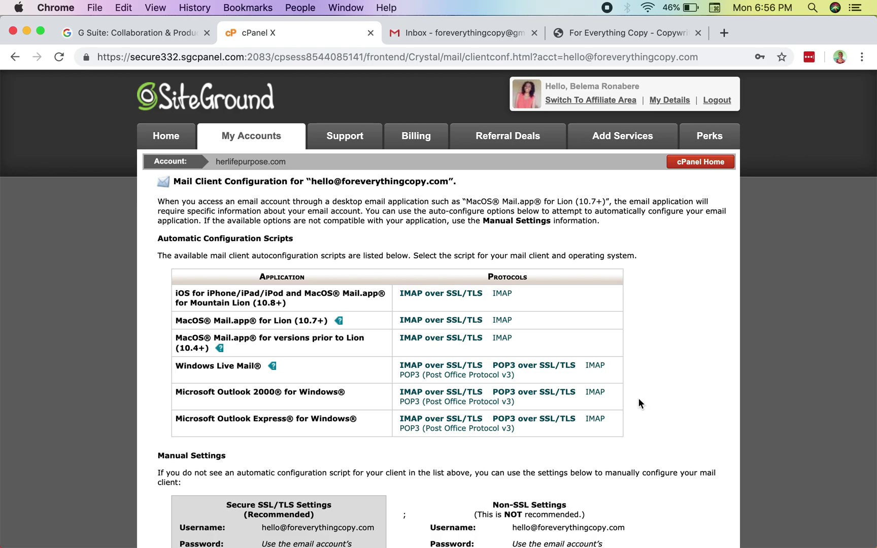
pyautogui.scroll(-3, 639, 400)
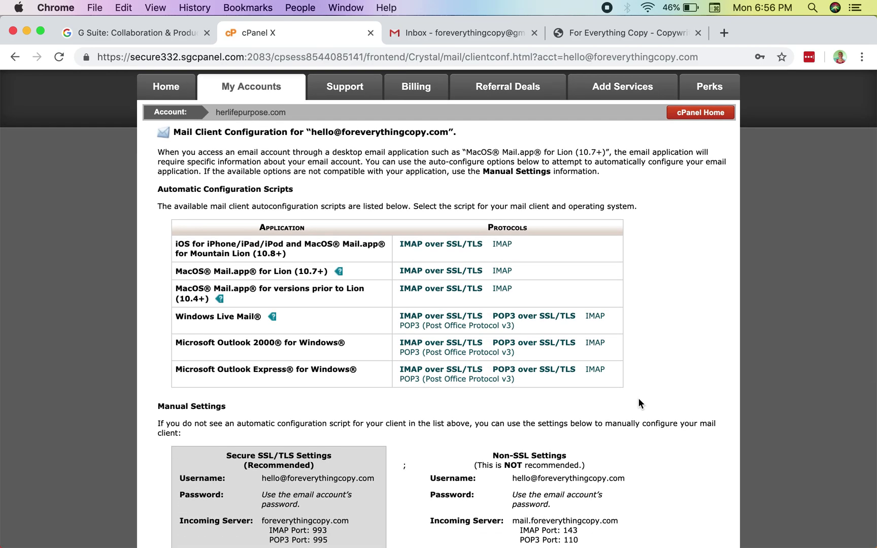
pyautogui.scroll(-6, 638, 399)
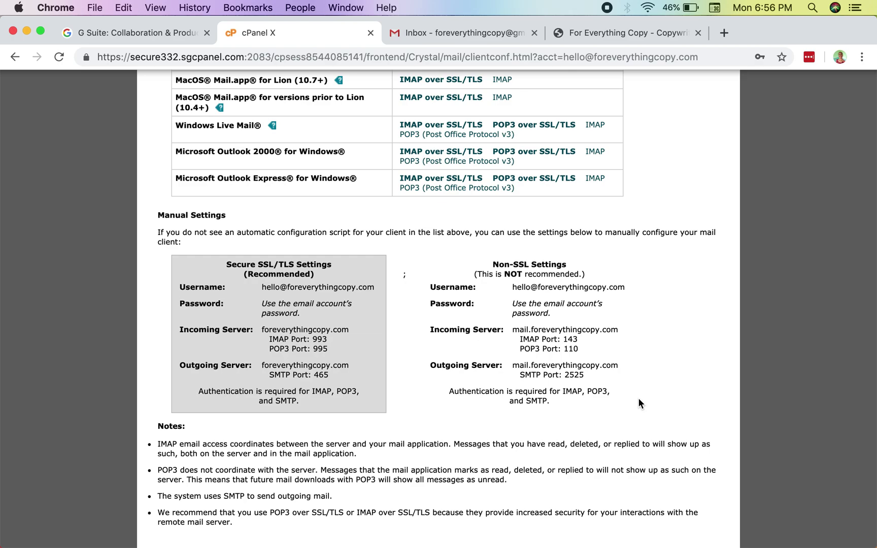
pyautogui.scroll(3, 638, 398)
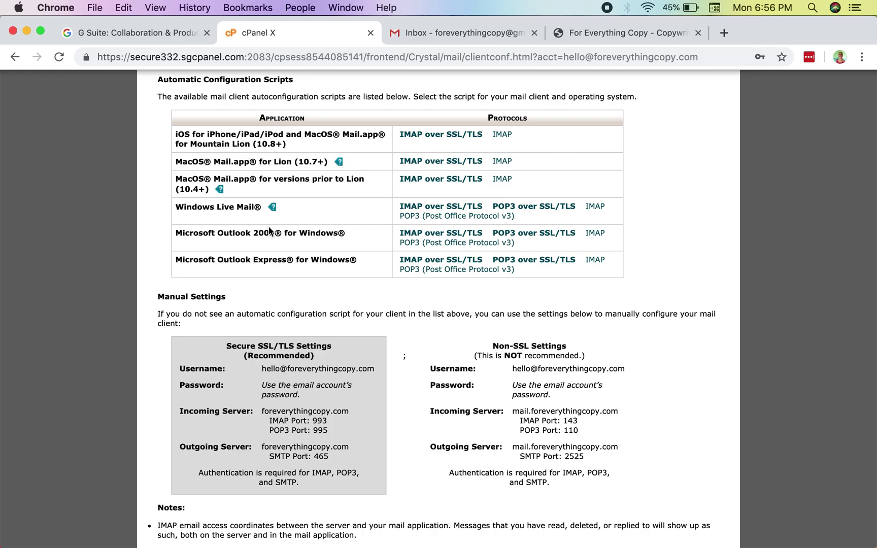
pyautogui.scroll(-4, 269, 229)
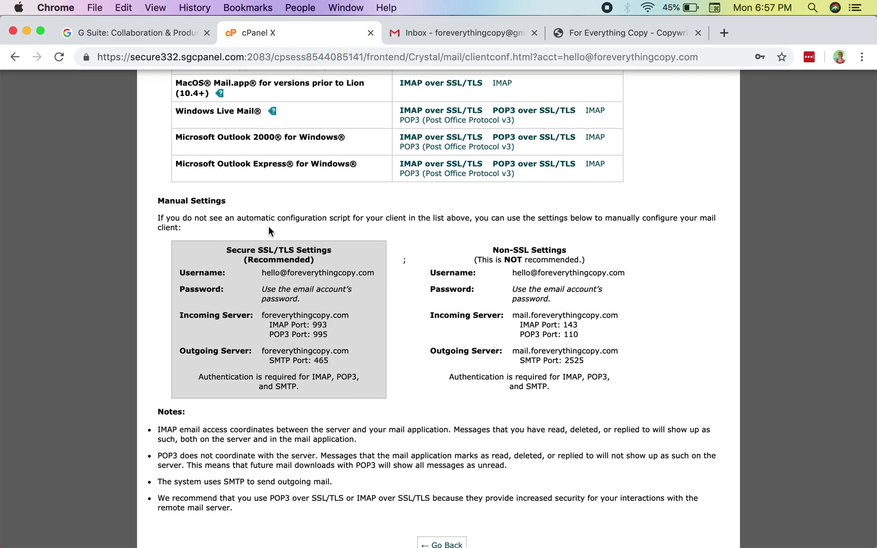
pyautogui.click(502, 34)
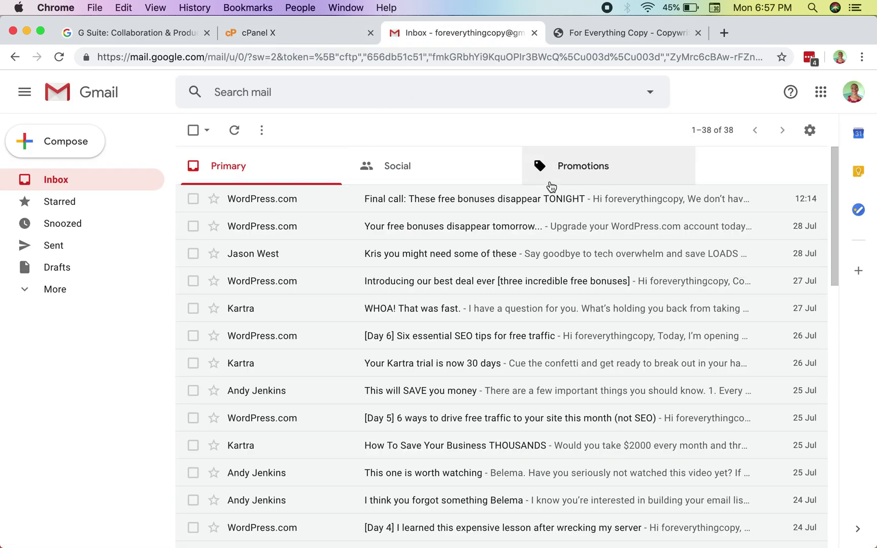
# In Gmail Settings, go to Accounts and Import and choose 'Add an email account'.
pyautogui.click(810, 130)
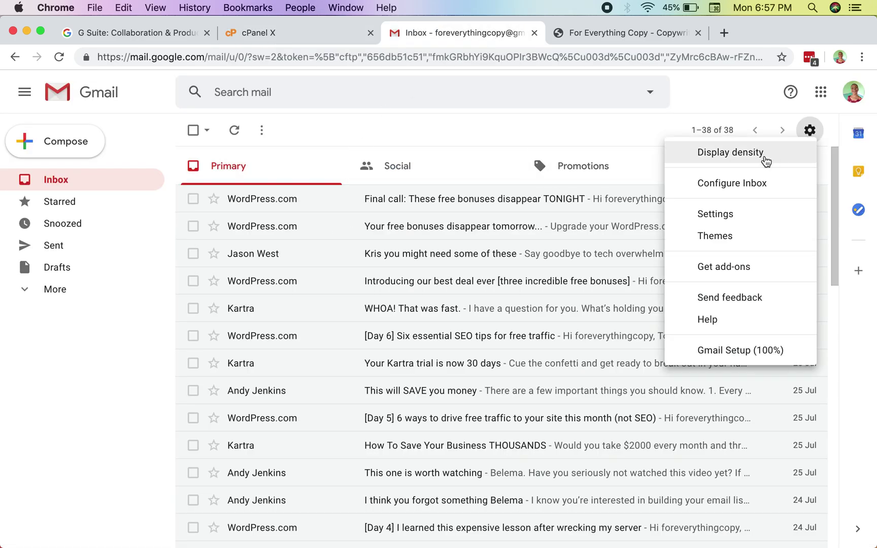
pyautogui.click(729, 216)
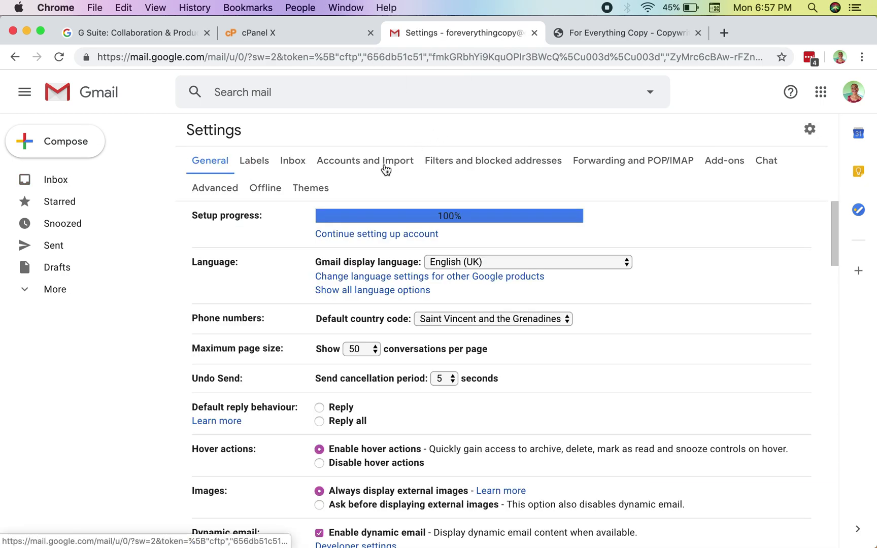
pyautogui.click(384, 165)
pyautogui.scroll(-3, 398, 284)
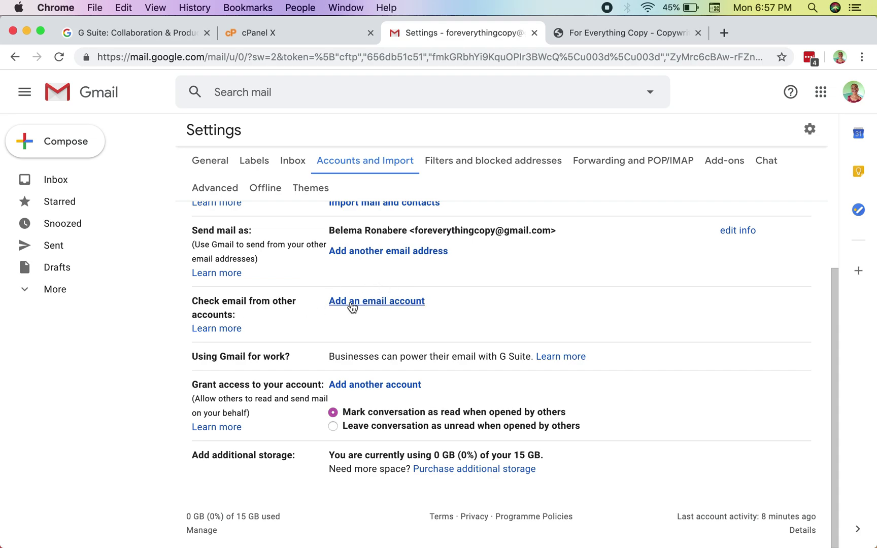
pyautogui.click(352, 302)
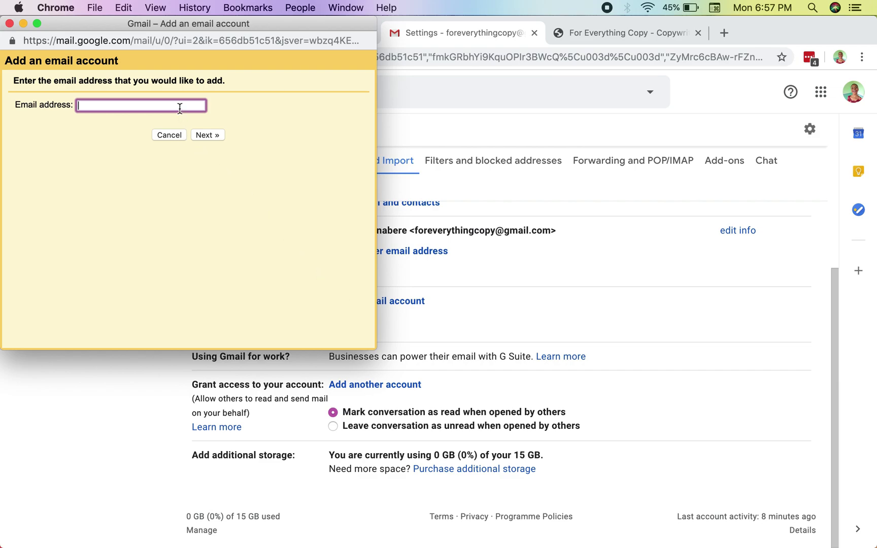
# Arrange the add-account popup and the cPanel settings window side by side.
pyautogui.moveTo(265, 27); pyautogui.dragTo(690, 87)
pyautogui.click(863, 32)
pyautogui.moveTo(875, 31); pyautogui.dragTo(492, 30)
pyautogui.moveTo(545, 83); pyautogui.dragTo(614, 42)
pyautogui.click(362, 33)
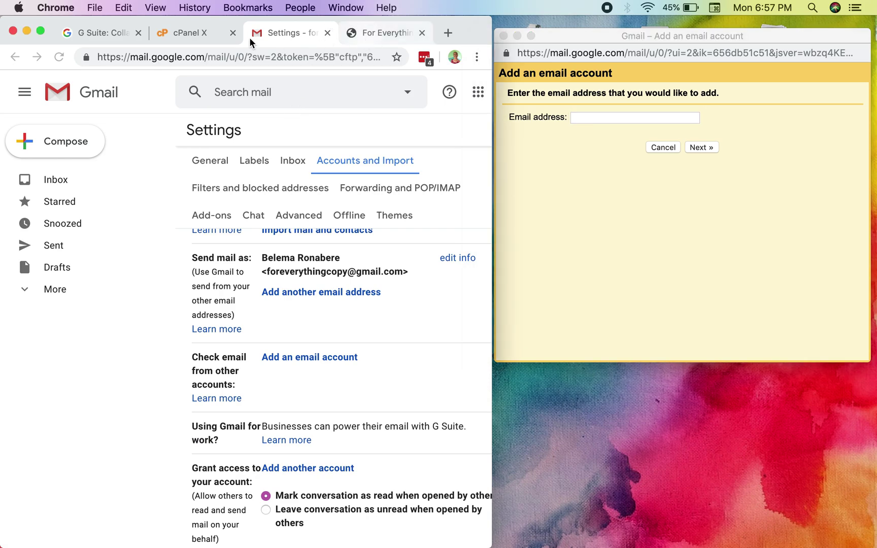
pyautogui.click(203, 35)
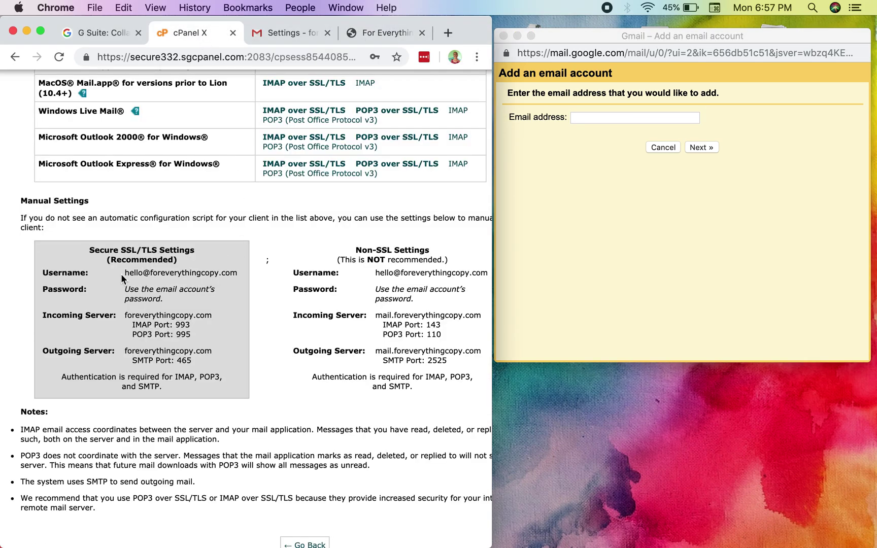
pyautogui.moveTo(125, 274); pyautogui.dragTo(237, 275)
pyautogui.press('super+c')
pyautogui.click(643, 117)
pyautogui.press('super+v')
pyautogui.click(696, 148)
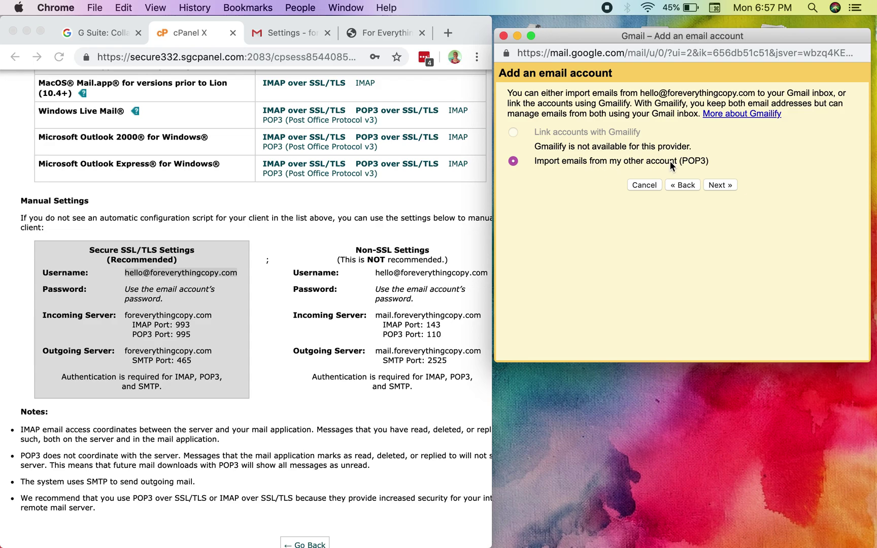
pyautogui.click(713, 184)
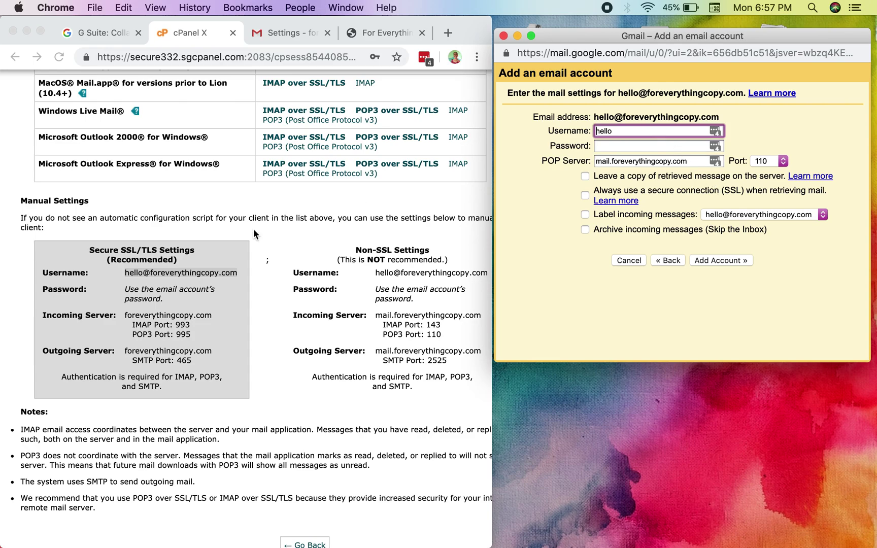
pyautogui.click(127, 278)
pyautogui.moveTo(127, 278); pyautogui.dragTo(244, 274)
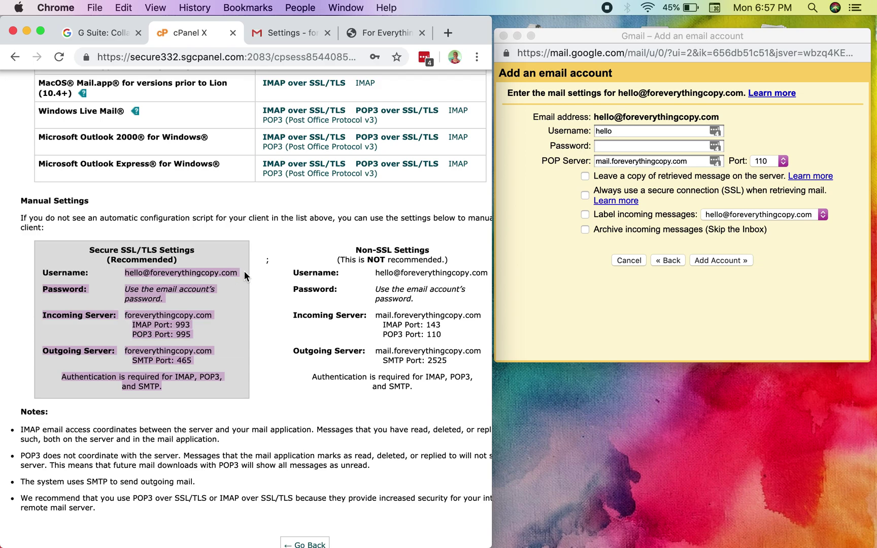
pyautogui.click(244, 272)
pyautogui.click(615, 133)
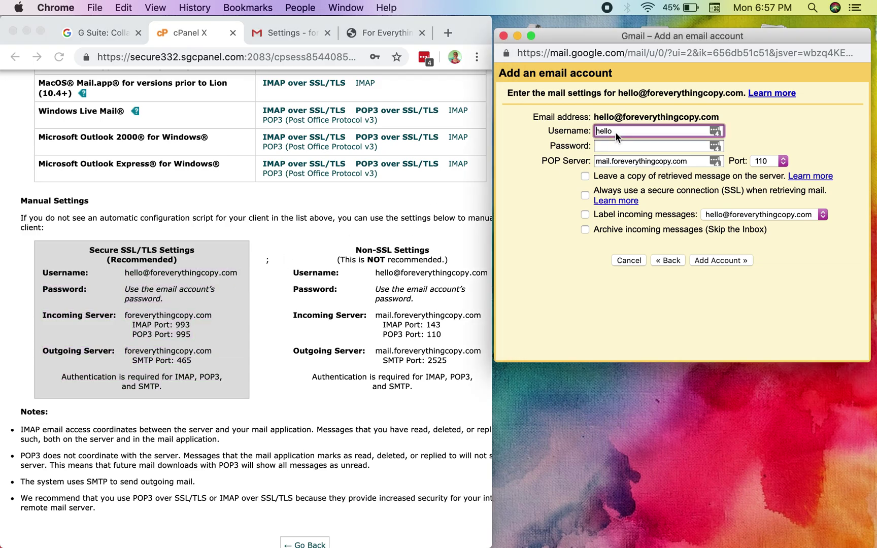
pyautogui.press('super+a')
pyautogui.press('super+v')
# Enter the mailbox password in the Password field, declining the suggested password.
pyautogui.click(616, 146)
pyautogui.press('Escape')
pyautogui.click(516, 214)
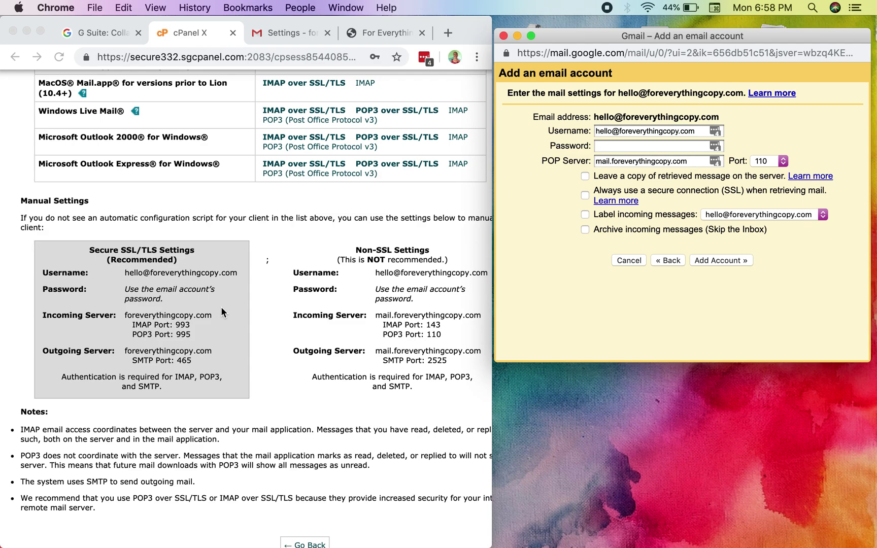
pyautogui.click(620, 147)
pyautogui.write('••••••••••••••')
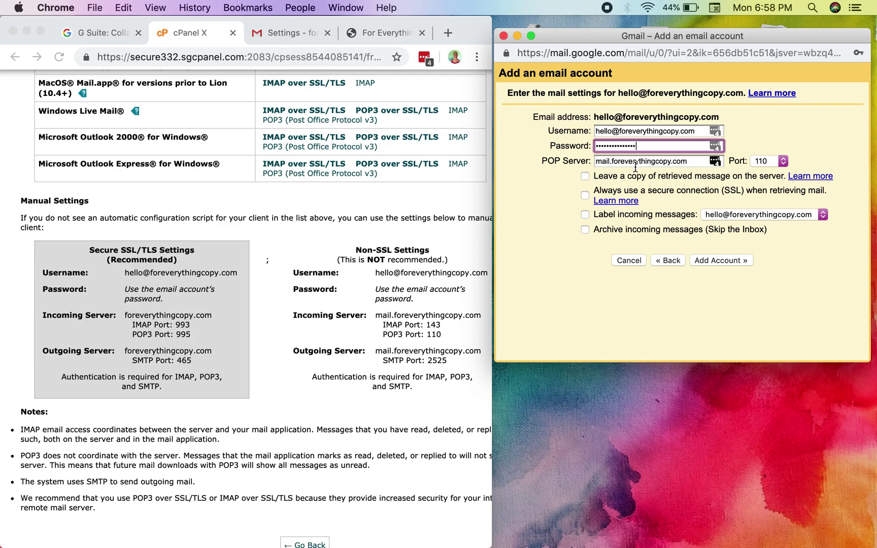
pyautogui.click(600, 162)
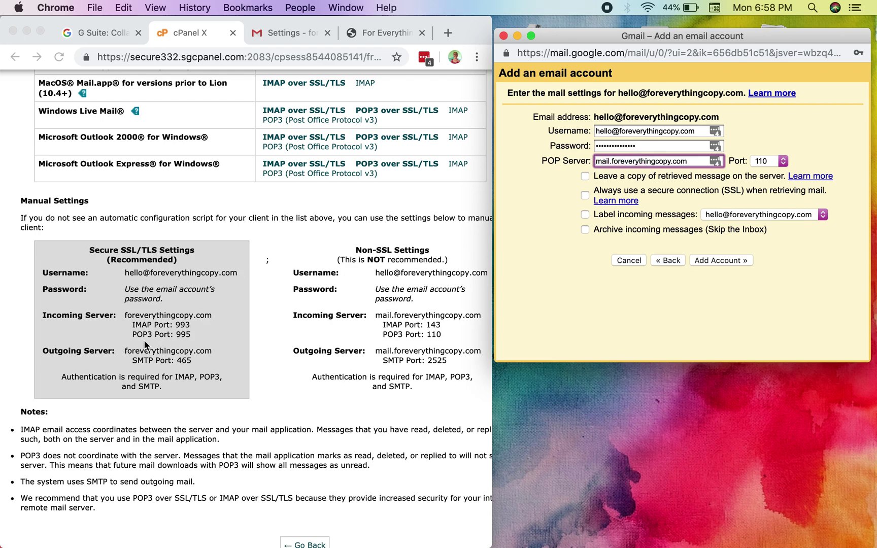
# Set Gmail's POP Server to foreverythingcopy.com, copied from the cPanel mail settings.
pyautogui.click(125, 318)
pyautogui.moveTo(126, 318); pyautogui.dragTo(221, 318)
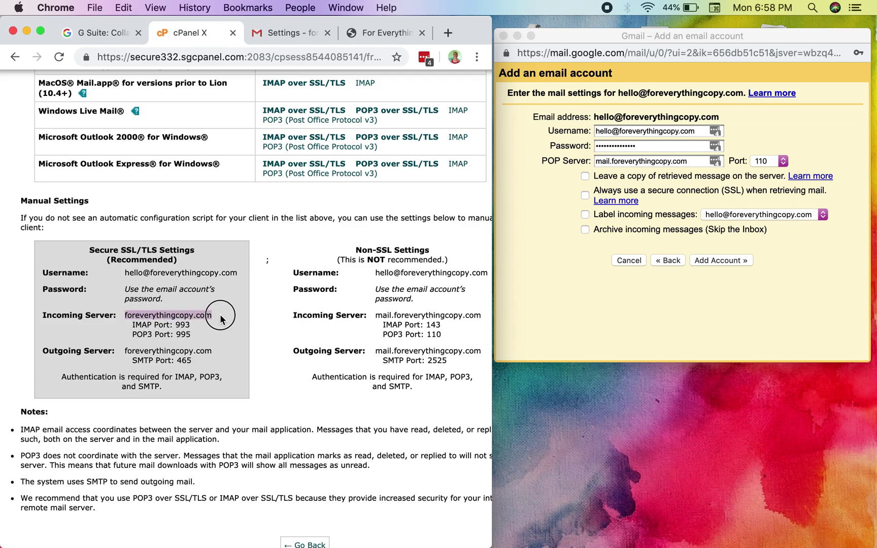
pyautogui.press('super+c')
pyautogui.click(633, 163)
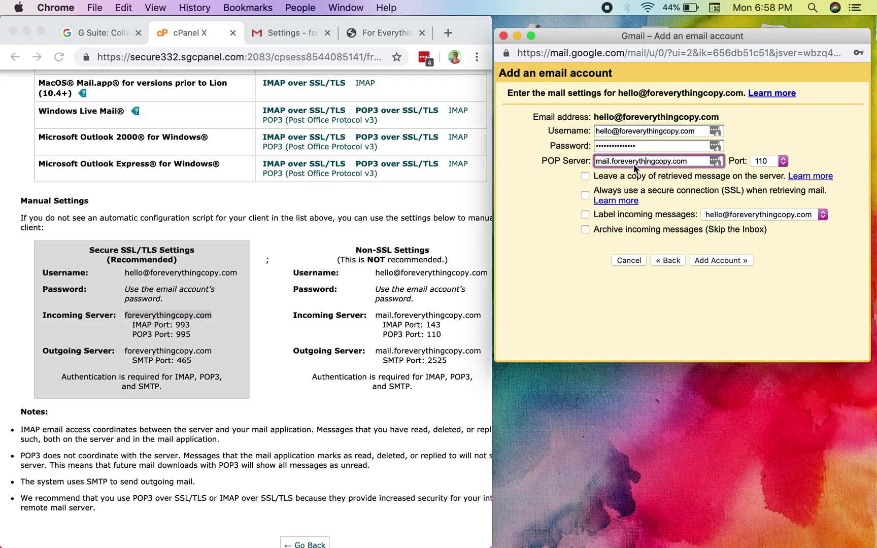
pyautogui.press('super+a')
pyautogui.press('super+v')
# Choose POP port 995 and always use a secure SSL connection.
pyautogui.click(761, 165)
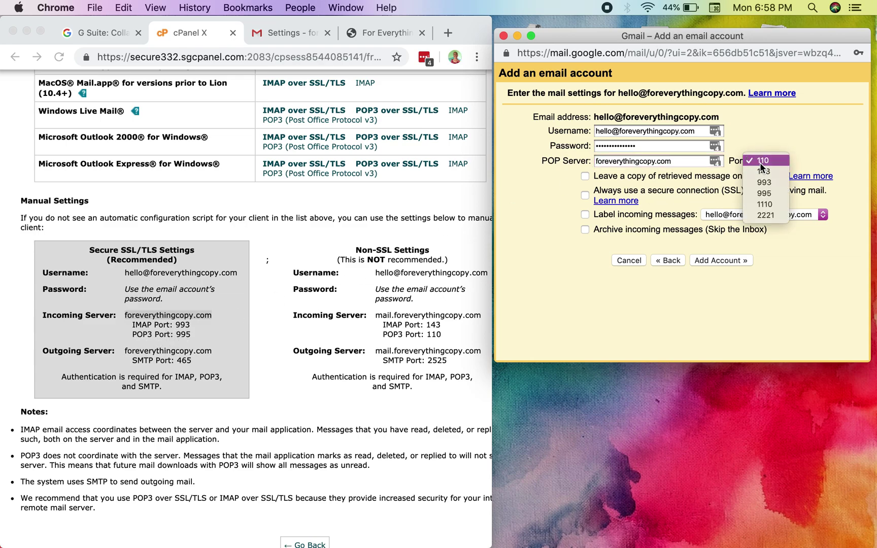
pyautogui.click(757, 193)
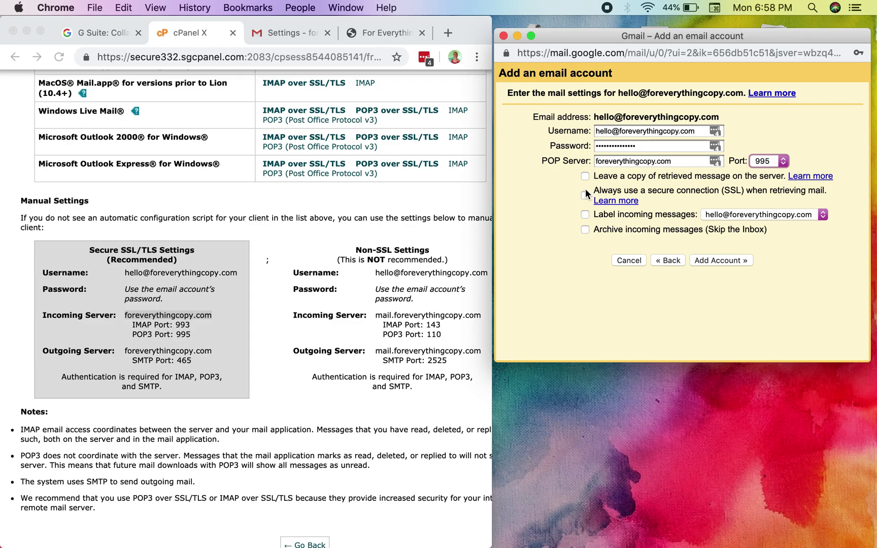
pyautogui.click(586, 196)
# Label incoming messages with a new 'Hello - FEC' label and add the account.
pyautogui.click(759, 216)
pyautogui.click(741, 246)
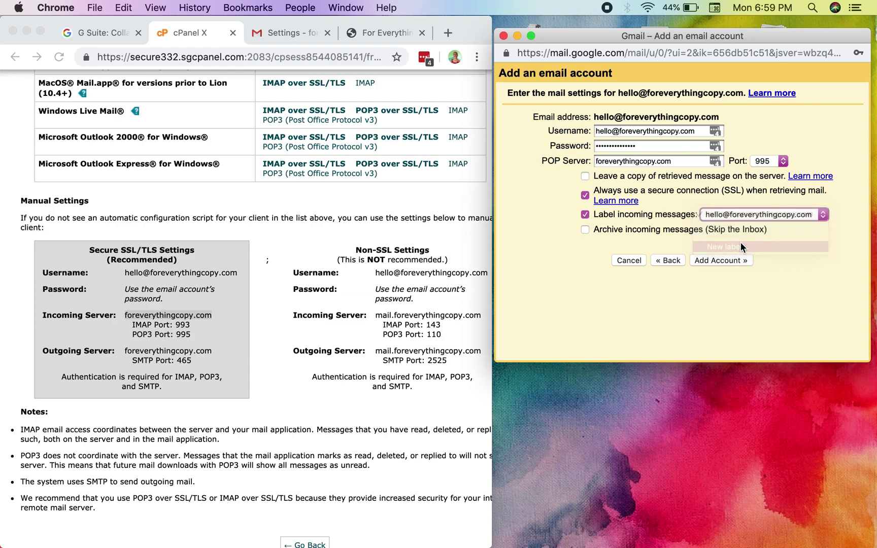
pyautogui.write('Hel')
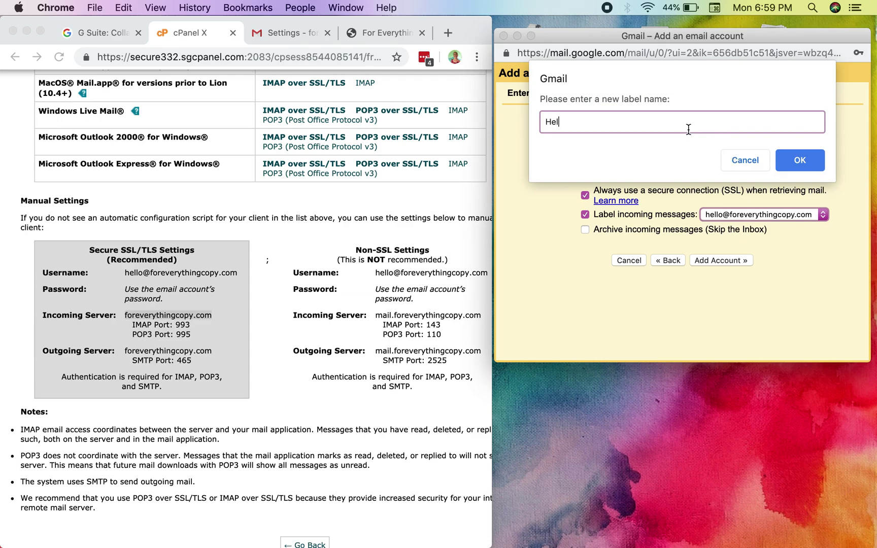
pyautogui.write('lo - FEC')
pyautogui.click(785, 159)
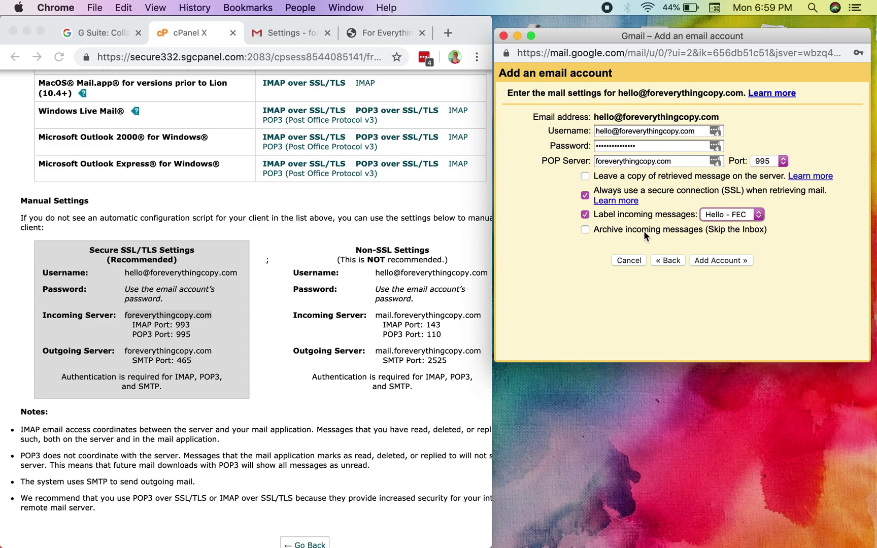
pyautogui.click(704, 260)
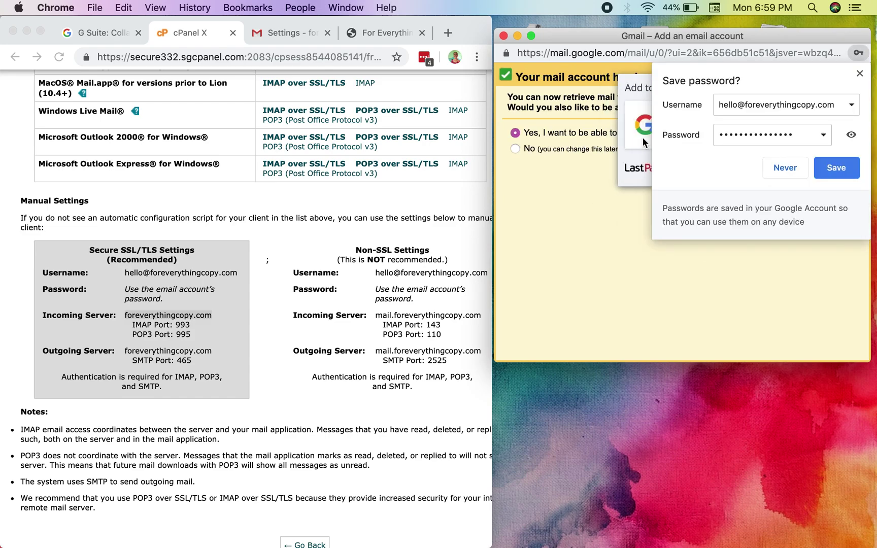
pyautogui.click(860, 74)
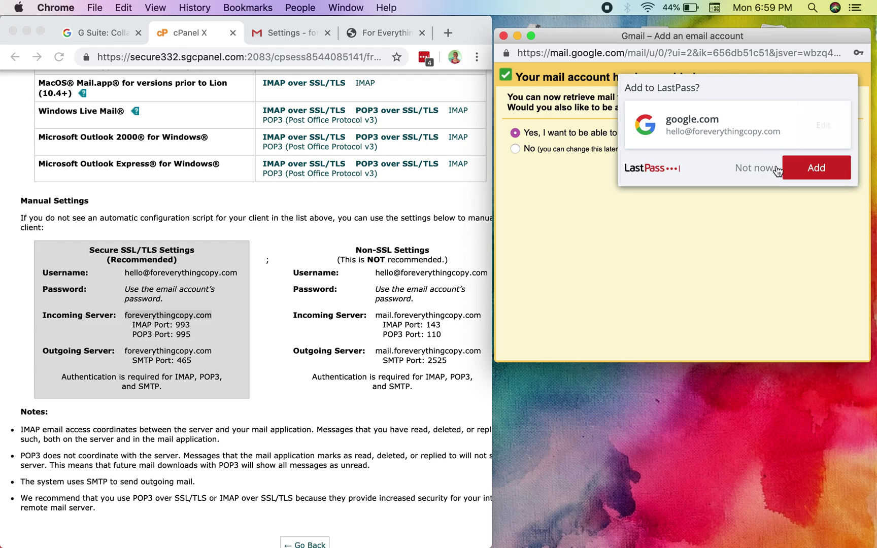
pyautogui.click(756, 168)
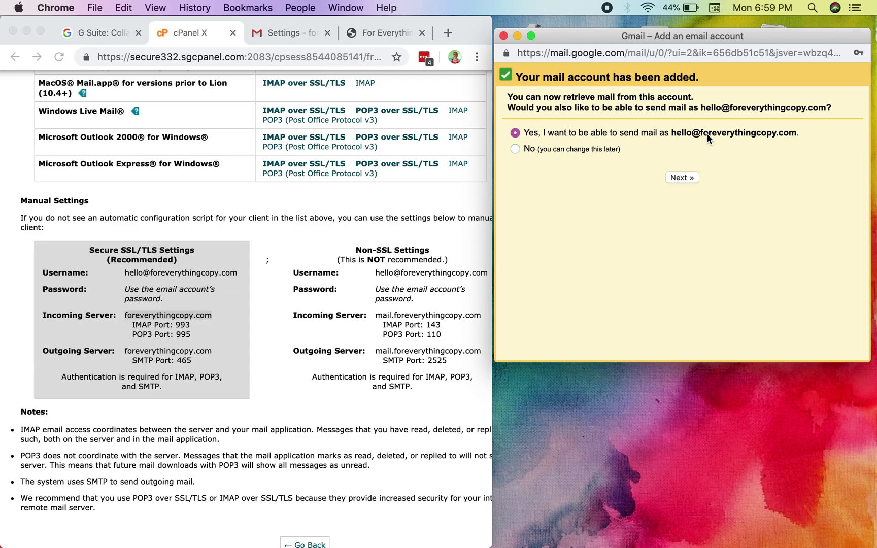
pyautogui.click(682, 176)
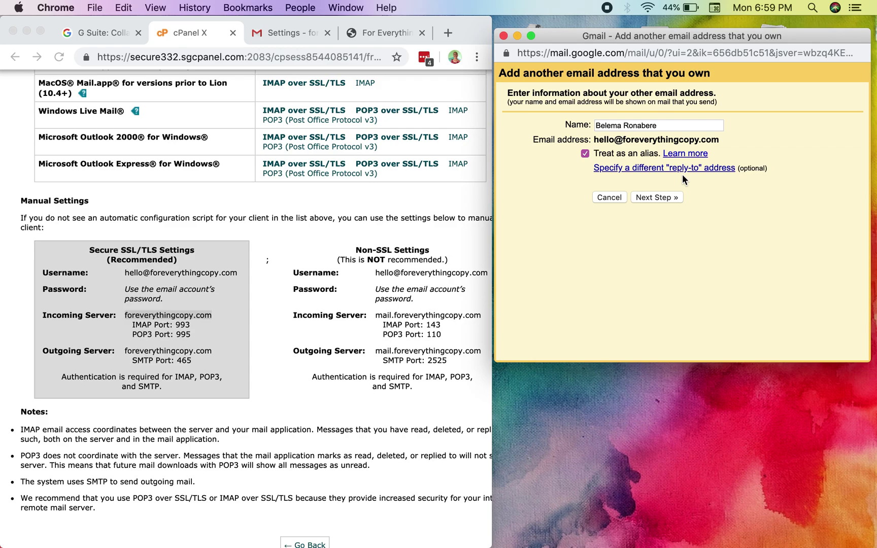
pyautogui.click(662, 126)
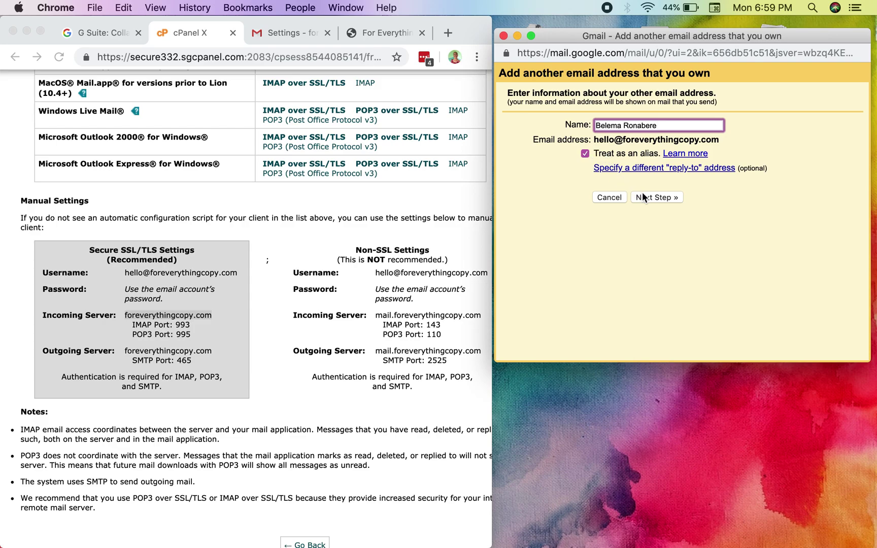
pyautogui.click(656, 202)
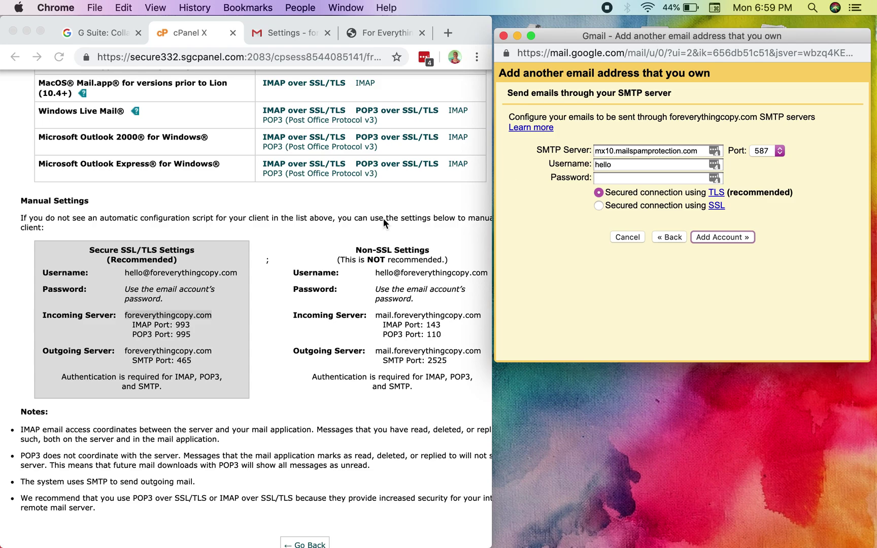
pyautogui.click(149, 352)
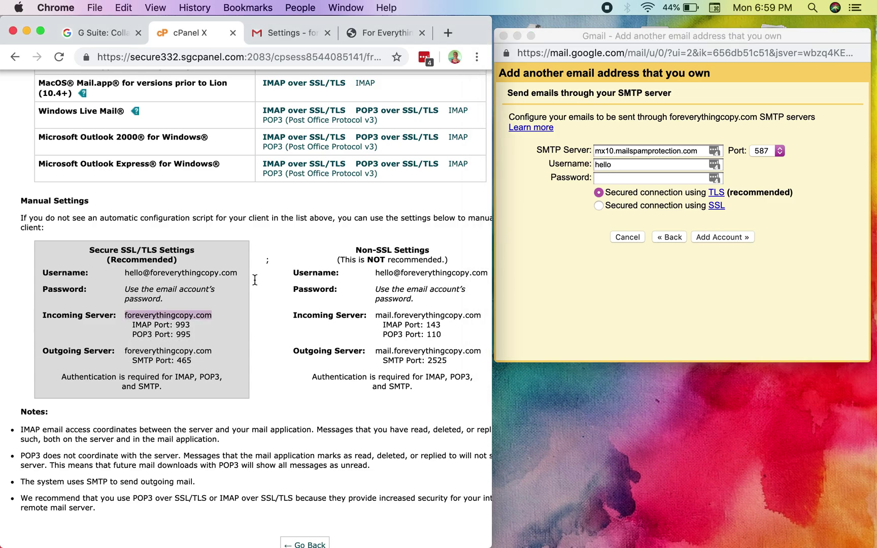
pyautogui.doubleClick(618, 148)
pyautogui.press('super+a')
pyautogui.press('super+v')
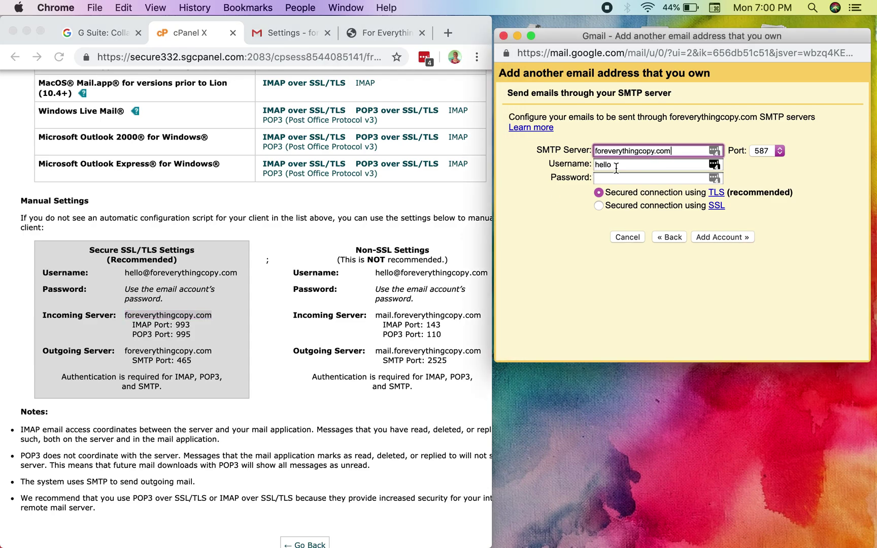
pyautogui.click(155, 277)
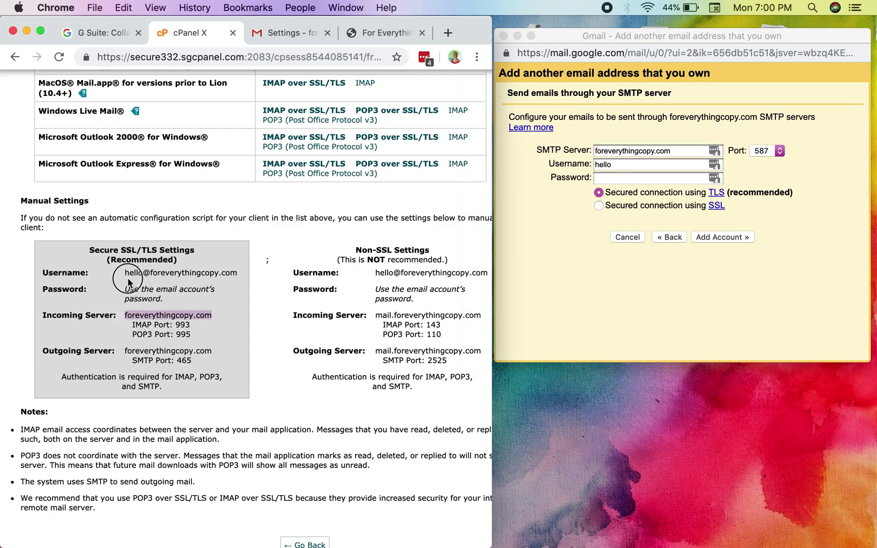
pyautogui.moveTo(125, 273); pyautogui.dragTo(237, 273)
pyautogui.press('super+c')
pyautogui.click(633, 165)
pyautogui.doubleClick(633, 164)
pyautogui.press('super+v')
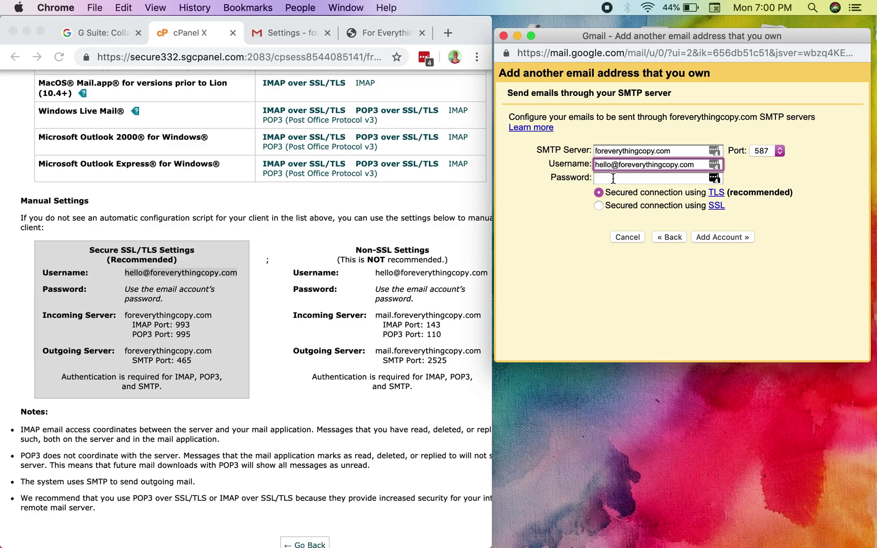
# Enter the email account's password for sending.
pyautogui.click(613, 178)
pyautogui.write('••••••••••')
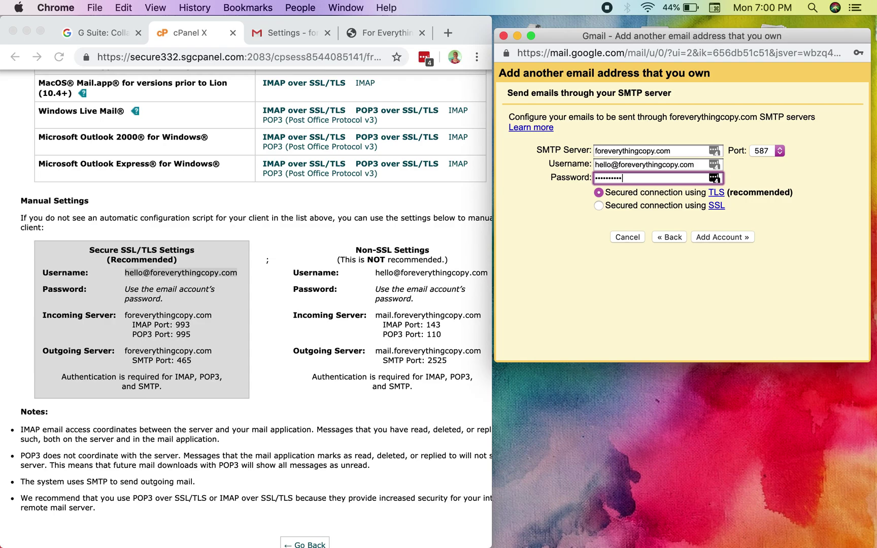
pyautogui.write('••')
pyautogui.press('super+a')
pyautogui.write('••••••••')
pyautogui.press('super+a')
pyautogui.write('••••••••••••••••••')
# Choose SMTP port 465 and submit the outgoing settings for verification.
pyautogui.click(764, 151)
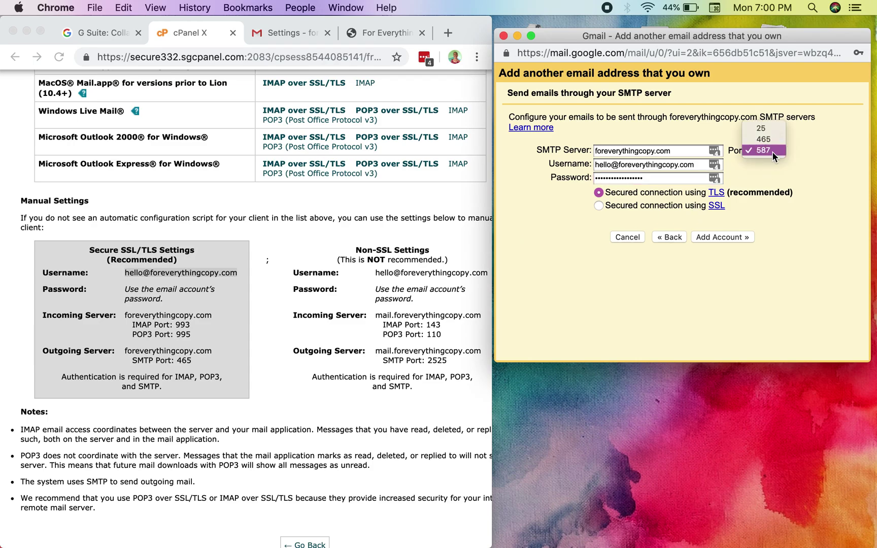
pyautogui.click(775, 138)
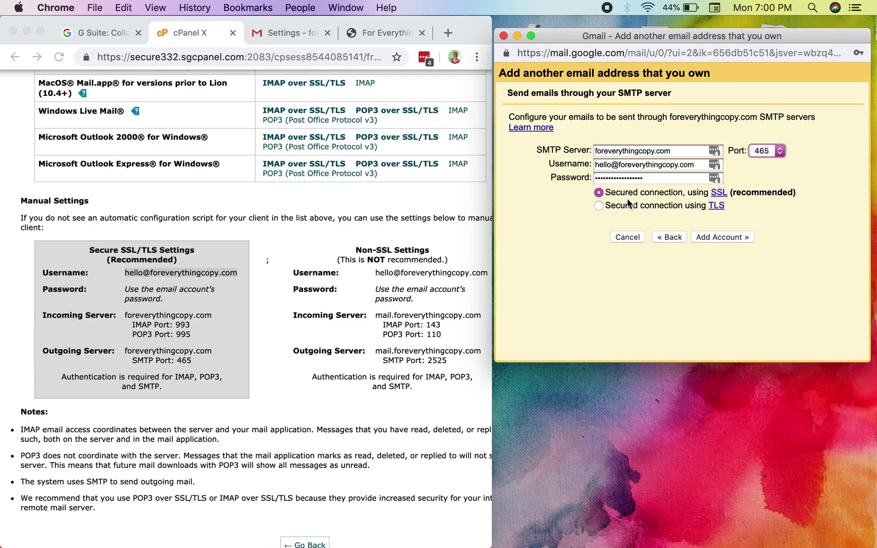
pyautogui.click(704, 237)
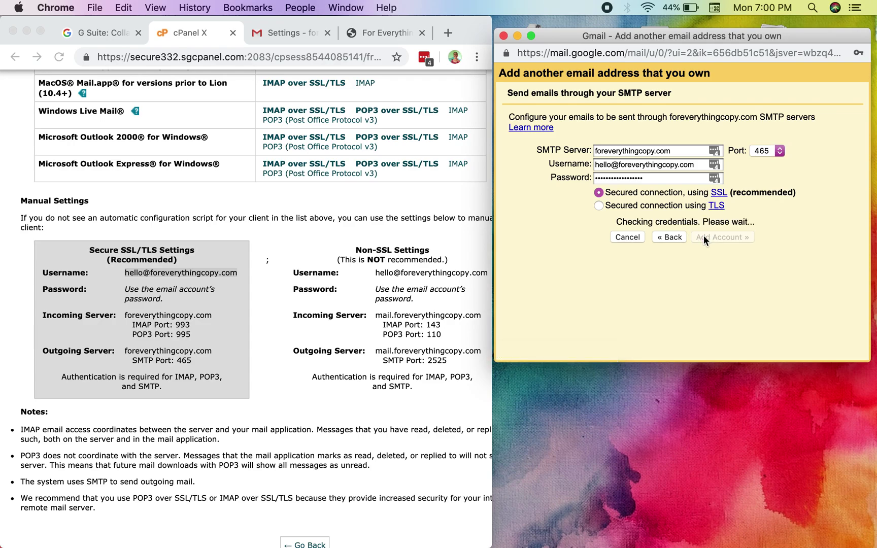
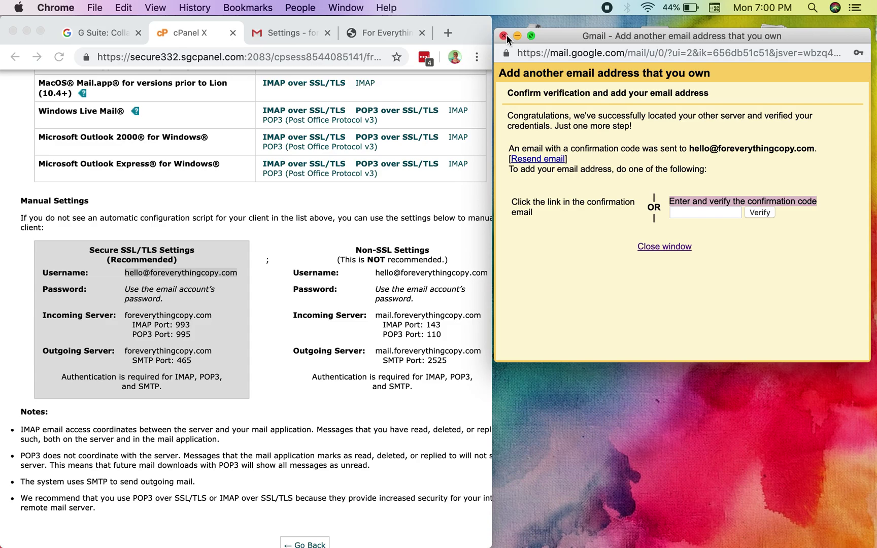
# Close the verification window and return to the Gmail settings page at full view.
pyautogui.click(504, 36)
pyautogui.doubleClick(472, 36)
pyautogui.click(442, 35)
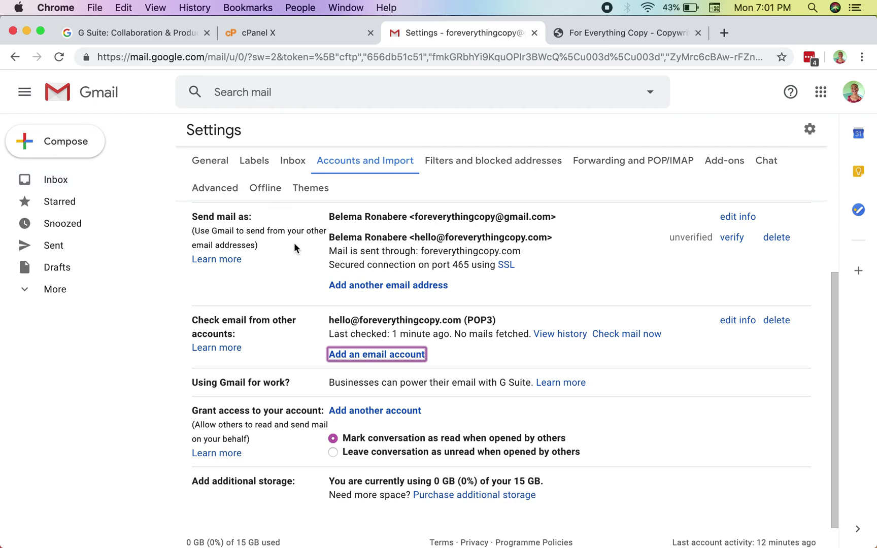
# Review the POP3 account and unverified send-as details, then check mail now for the POP3 account.
pyautogui.scroll(1, 294, 247)
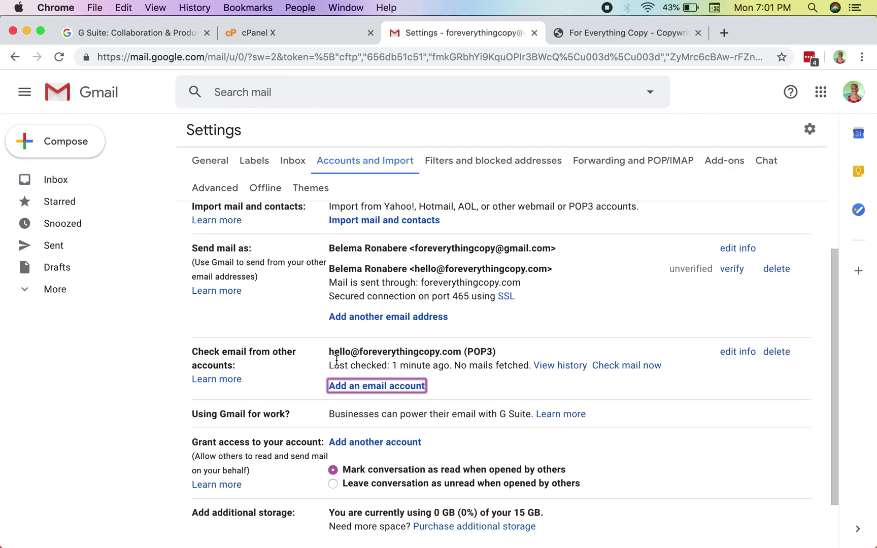
pyautogui.moveTo(333, 352); pyautogui.dragTo(504, 351)
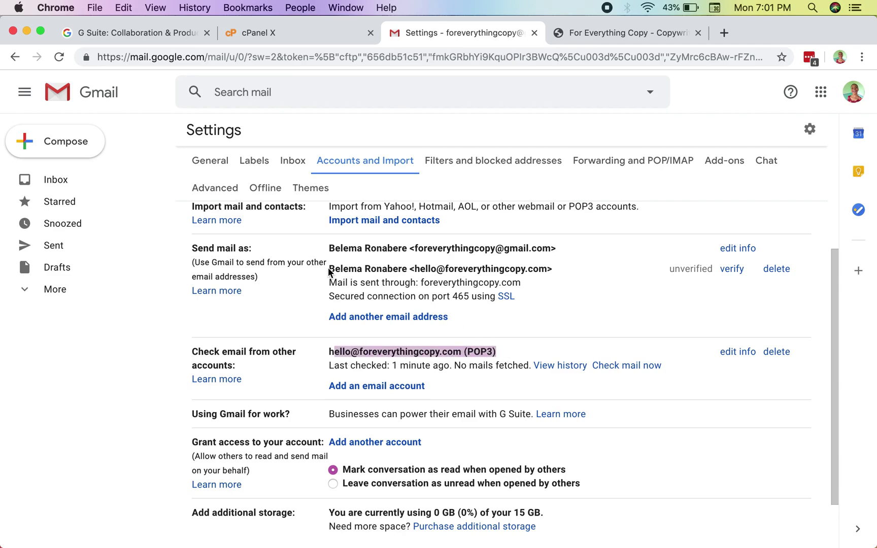
pyautogui.moveTo(329, 246); pyautogui.dragTo(486, 280)
pyautogui.click(490, 282)
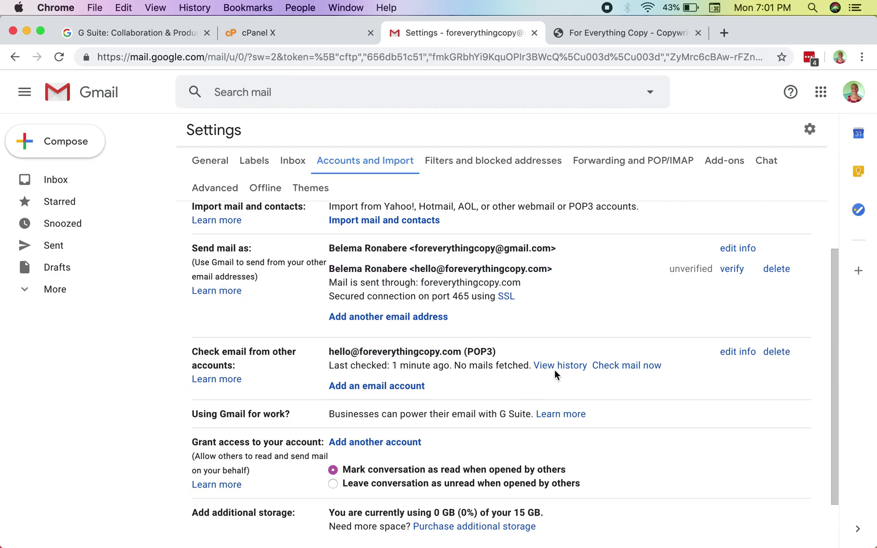
pyautogui.click(608, 365)
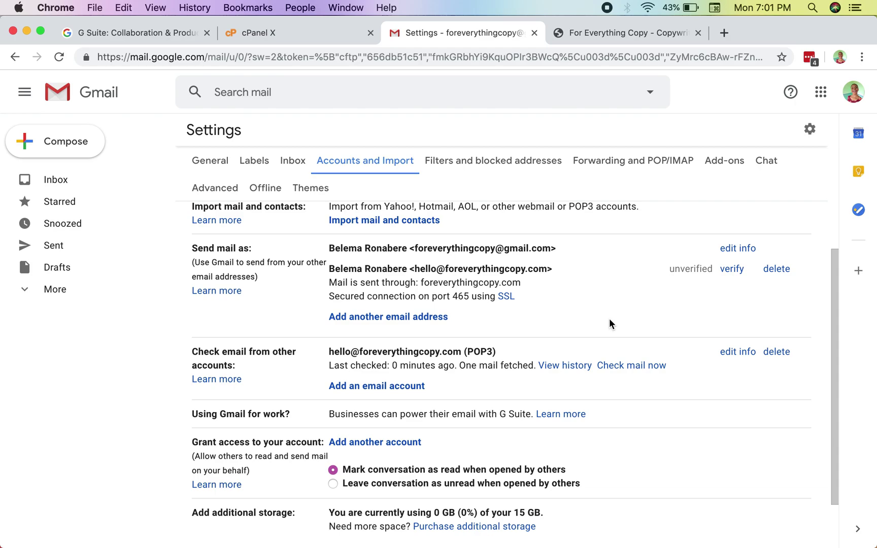
# Open the Gmail Confirmation email in the Inbox and follow its confirmation link.
pyautogui.click(92, 182)
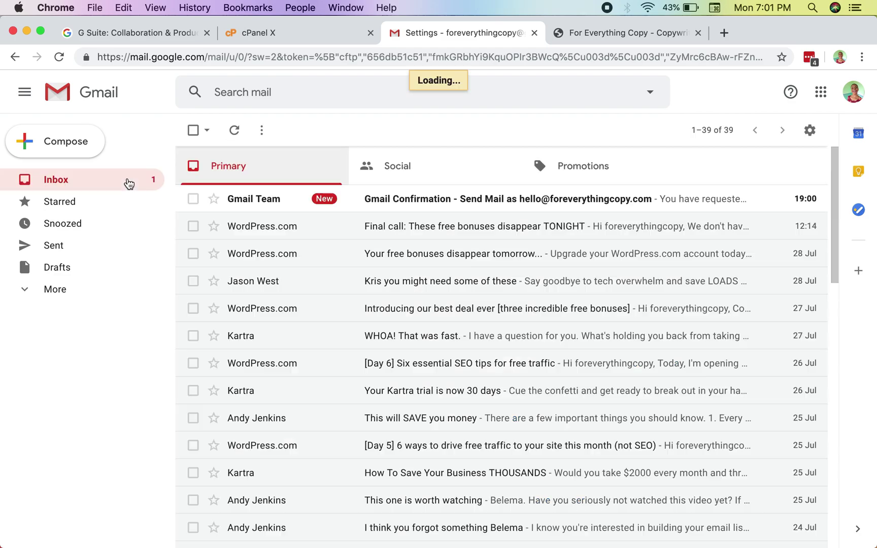
pyautogui.click(290, 200)
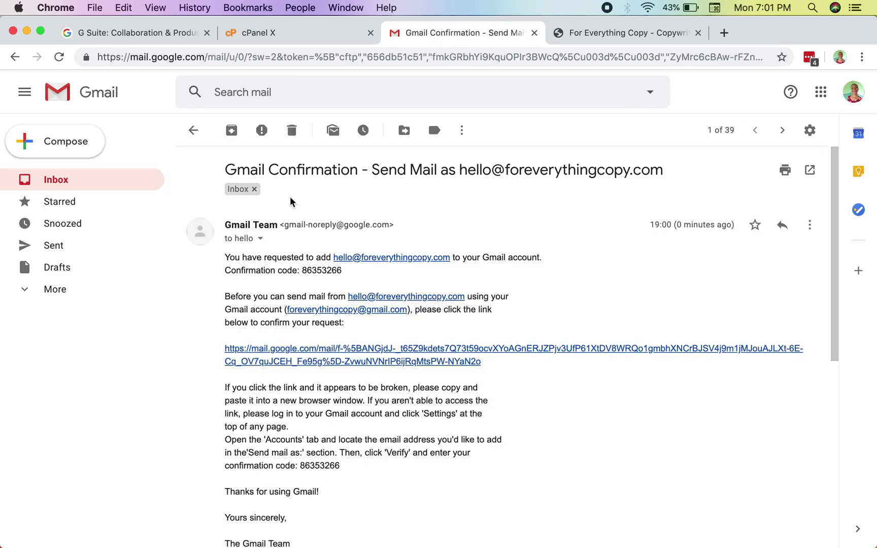
pyautogui.click(327, 350)
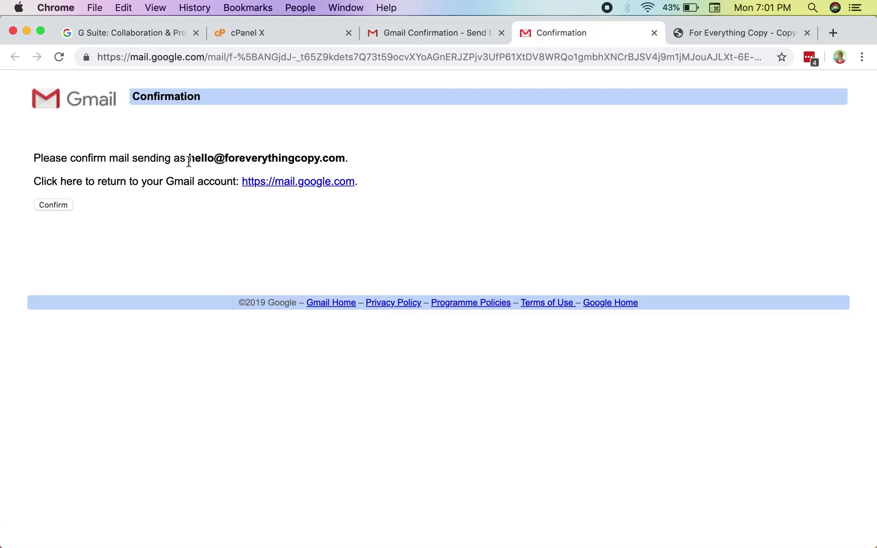
# Confirm sending mail as the domain address, close the success page, and start a new message.
pyautogui.click(59, 207)
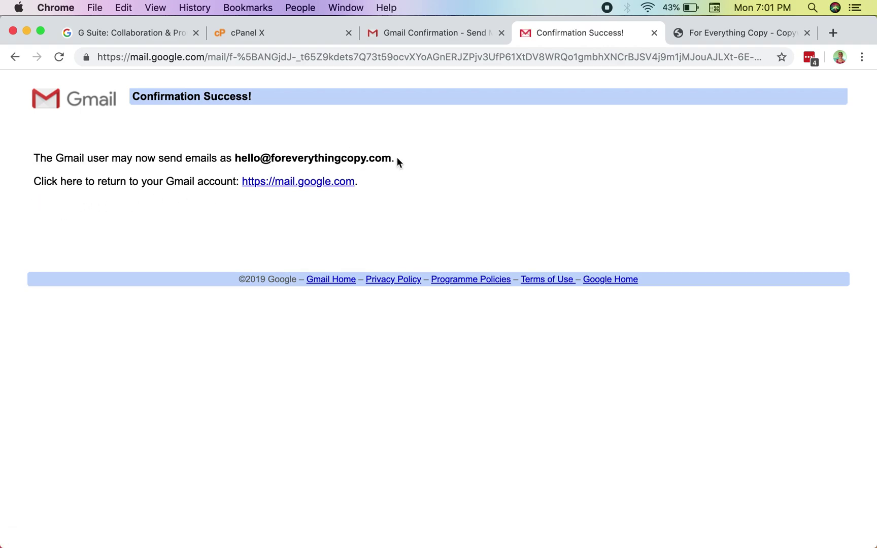
pyautogui.click(654, 32)
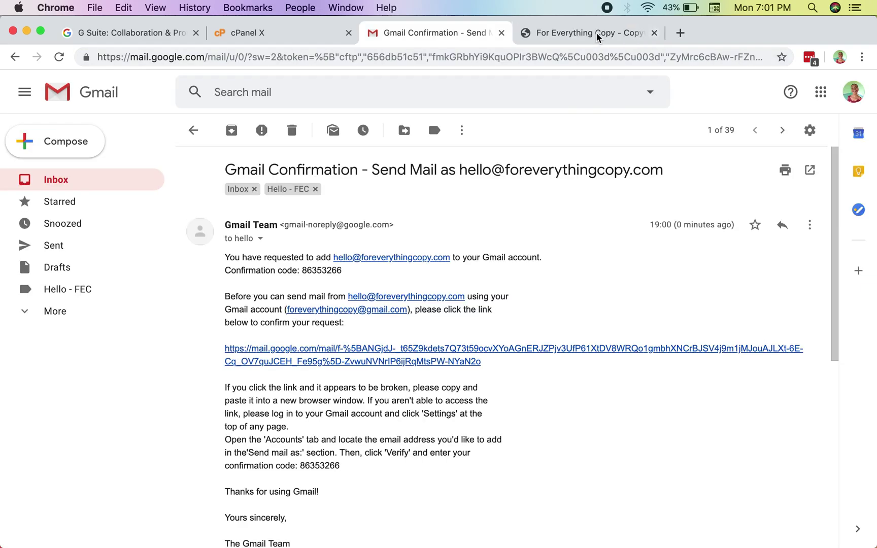
pyautogui.click(59, 151)
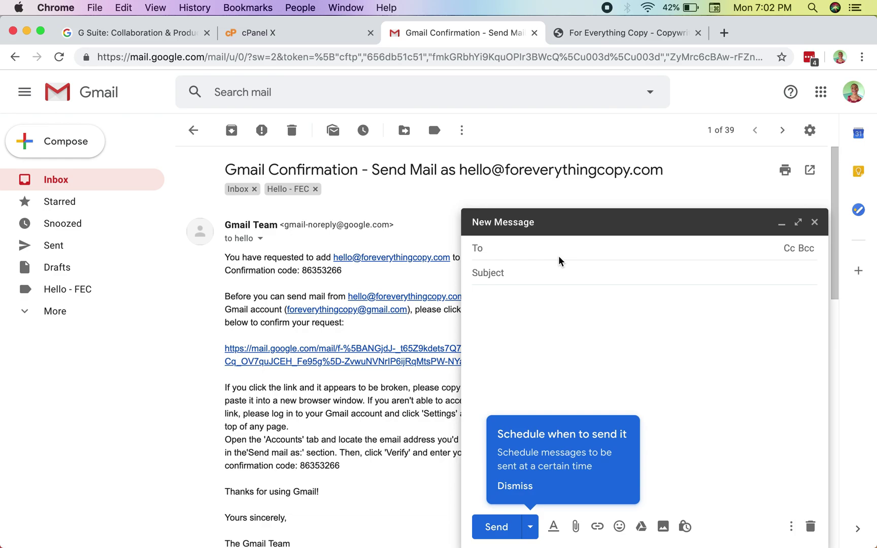
# Draft a test message to a Google address with the subject 'Hello'.
pyautogui.click(544, 273)
pyautogui.write('Hello')
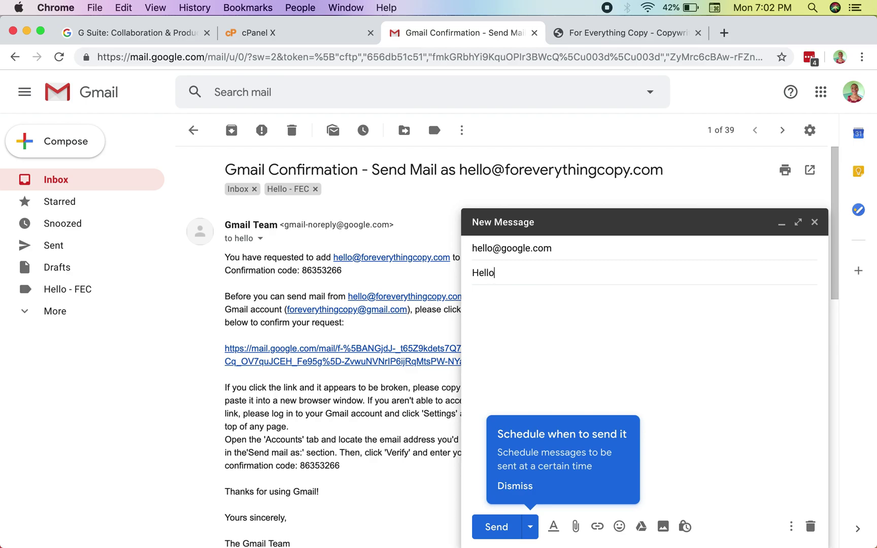
pyautogui.click(590, 320)
# Remove the recipient and 'Hello' subject, close the unsent message, and return to the inbox.
pyautogui.click(636, 251)
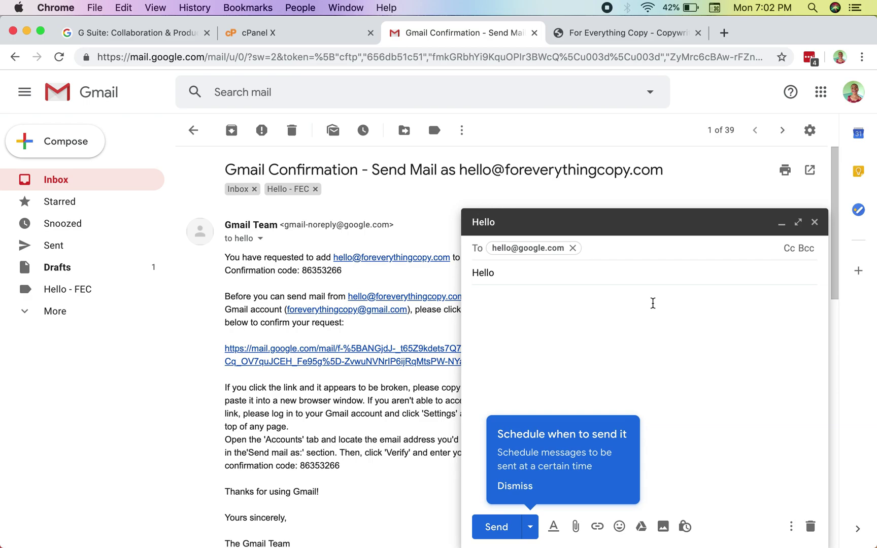
pyautogui.click(573, 248)
pyautogui.click(511, 268)
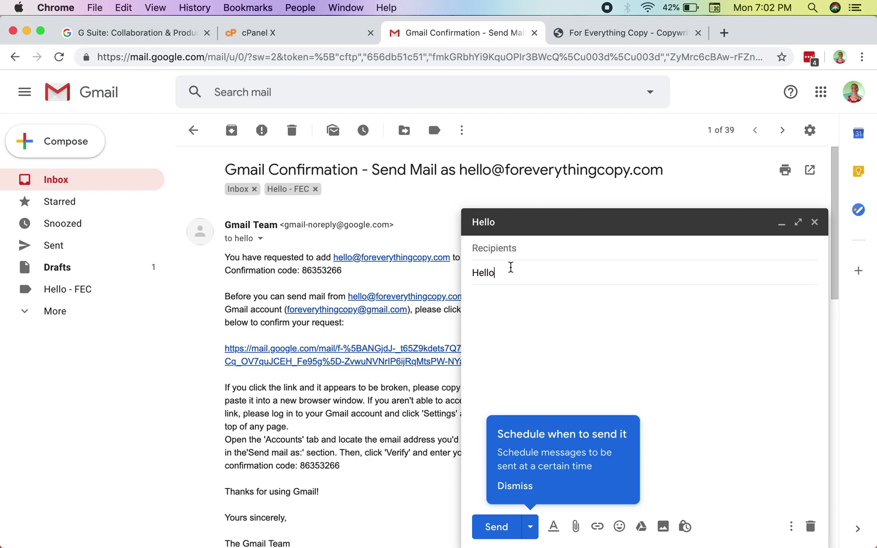
pyautogui.press('BackSpace')
pyautogui.press('BackSpace')
pyautogui.press('BackSpace')
pyautogui.press('BackSpace')
pyautogui.press('BackSpace')
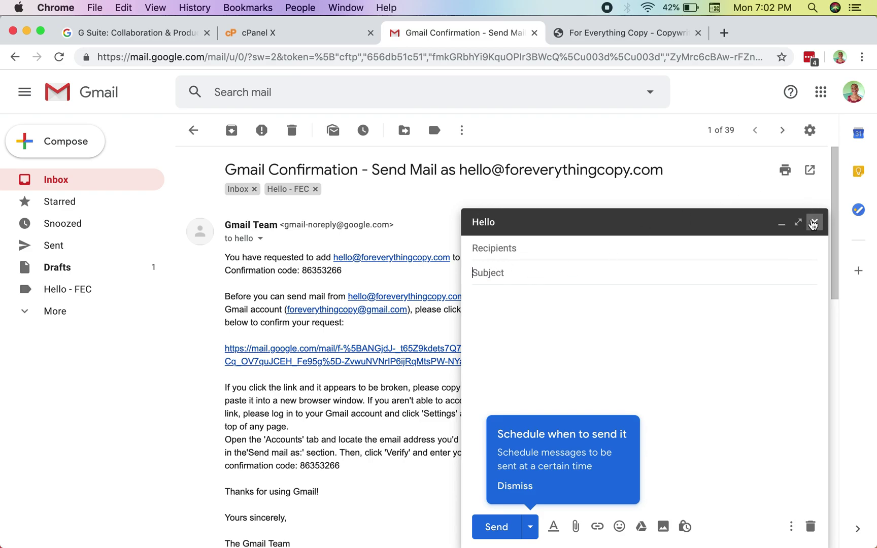
pyautogui.click(814, 222)
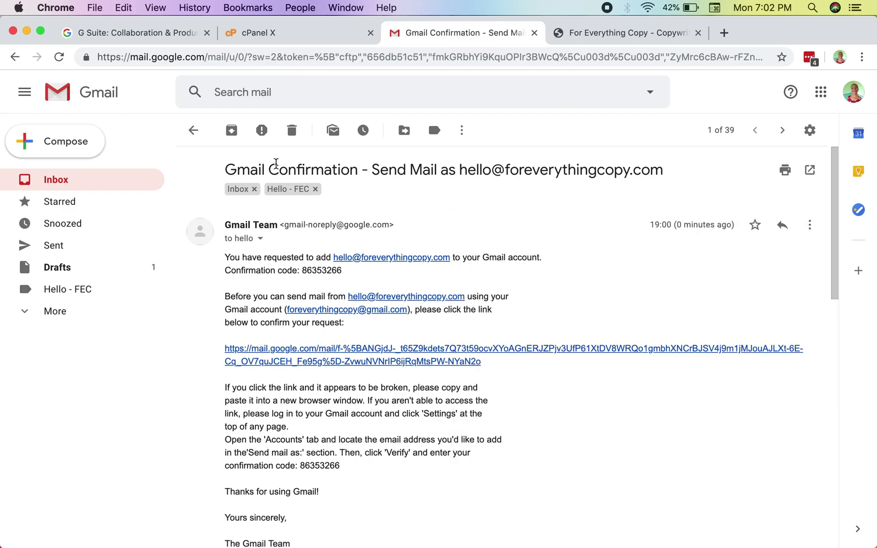
pyautogui.click(193, 130)
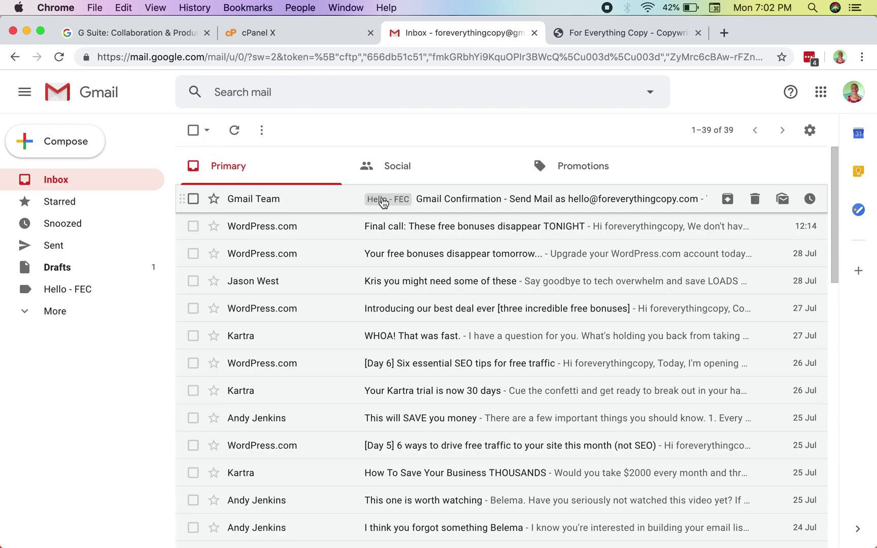
pyautogui.click(342, 205)
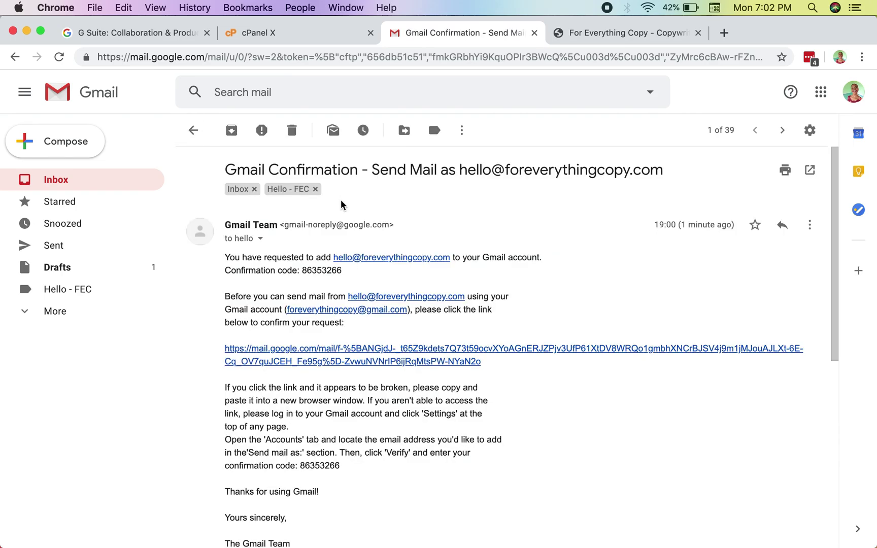
pyautogui.click(260, 240)
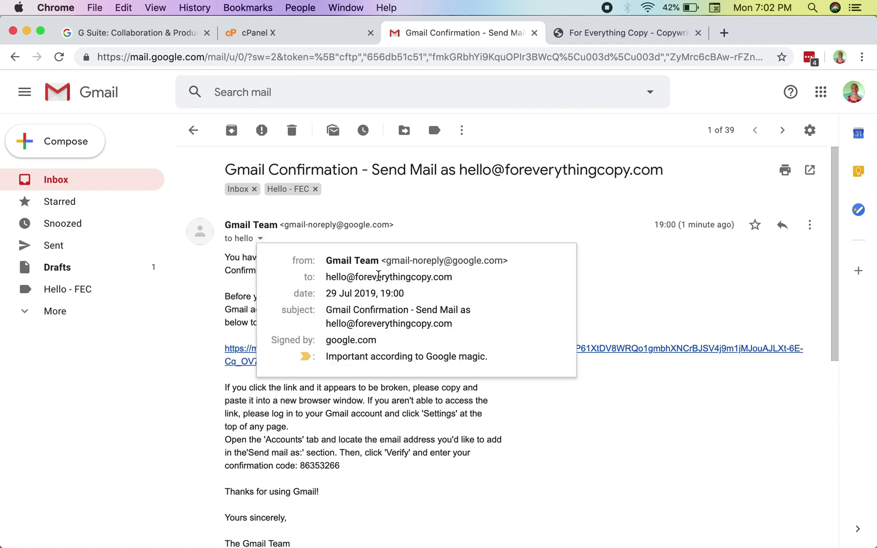
pyautogui.click(440, 227)
pyautogui.click(787, 174)
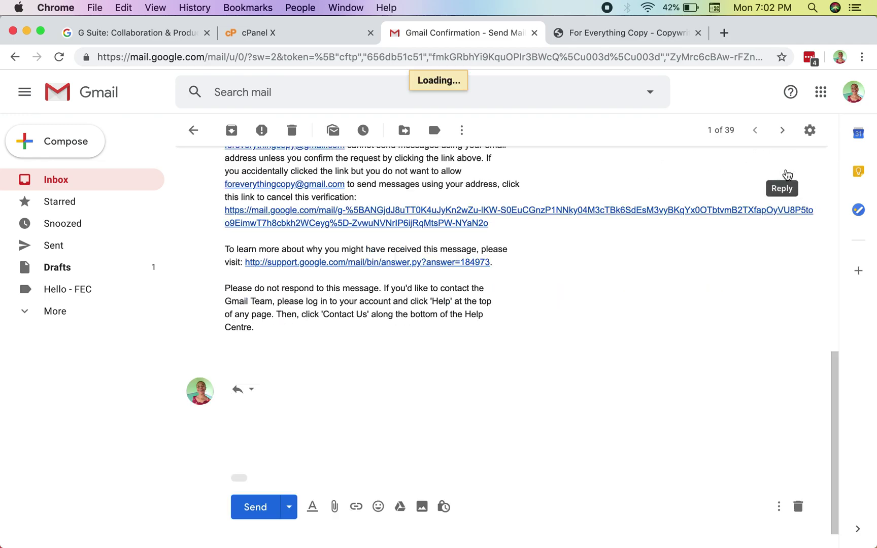
pyautogui.click(253, 387)
pyautogui.click(447, 421)
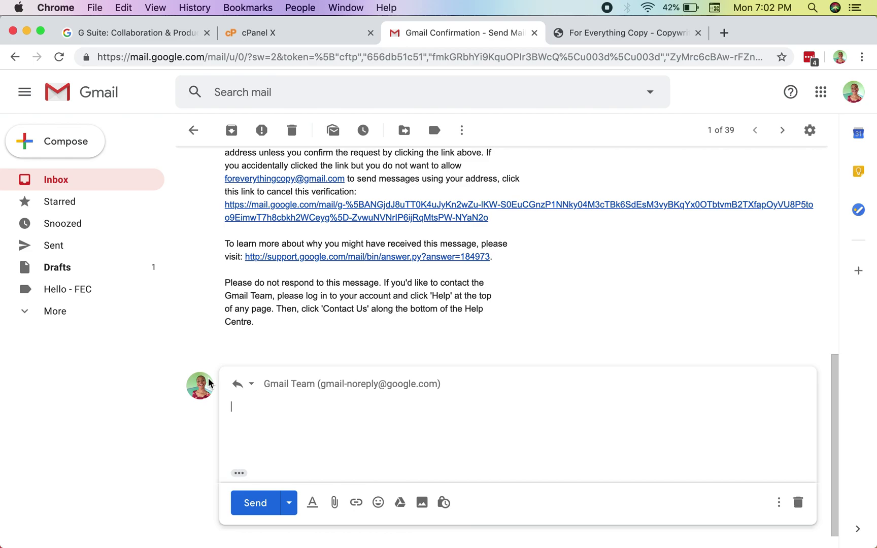
pyautogui.scroll(-1, 325, 429)
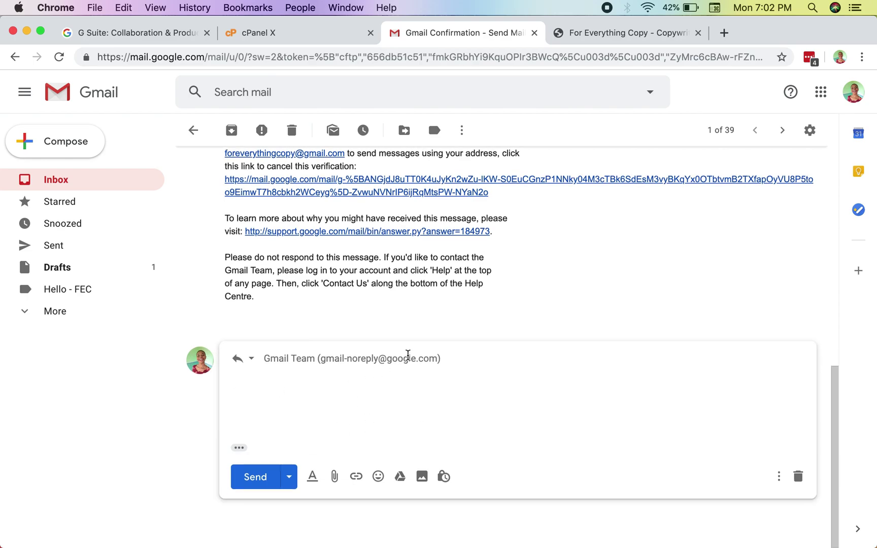
pyautogui.scroll(5, 409, 358)
pyautogui.scroll(3, 409, 358)
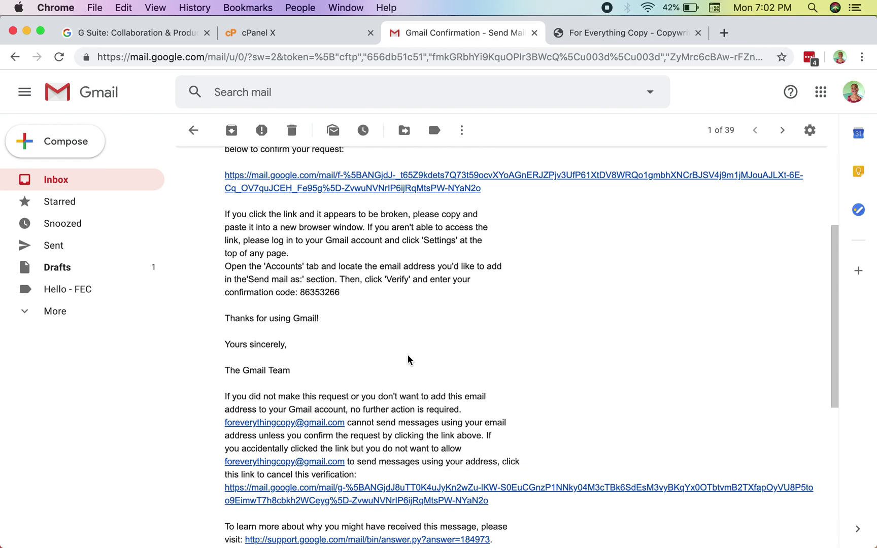
pyautogui.click(193, 130)
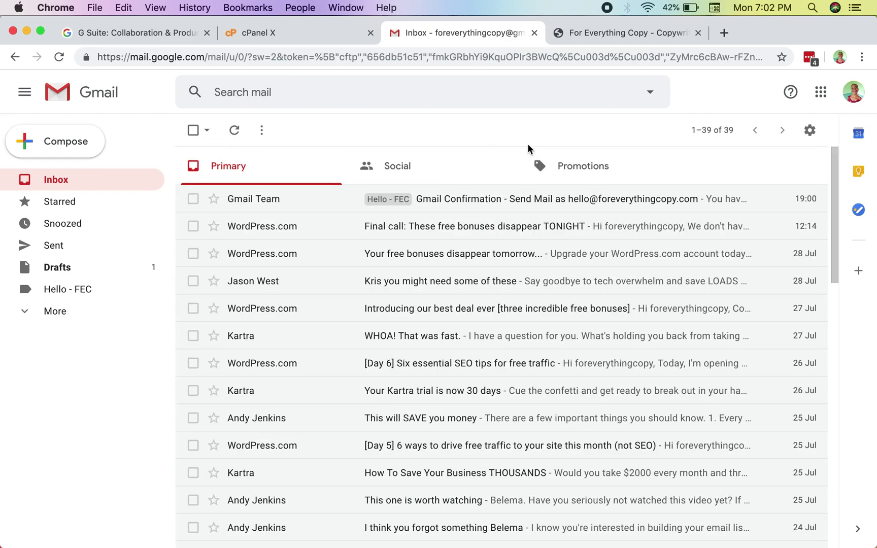
# Open Gmail Settings on the Accounts and Import tab and review the Send mail as section.
pyautogui.click(809, 131)
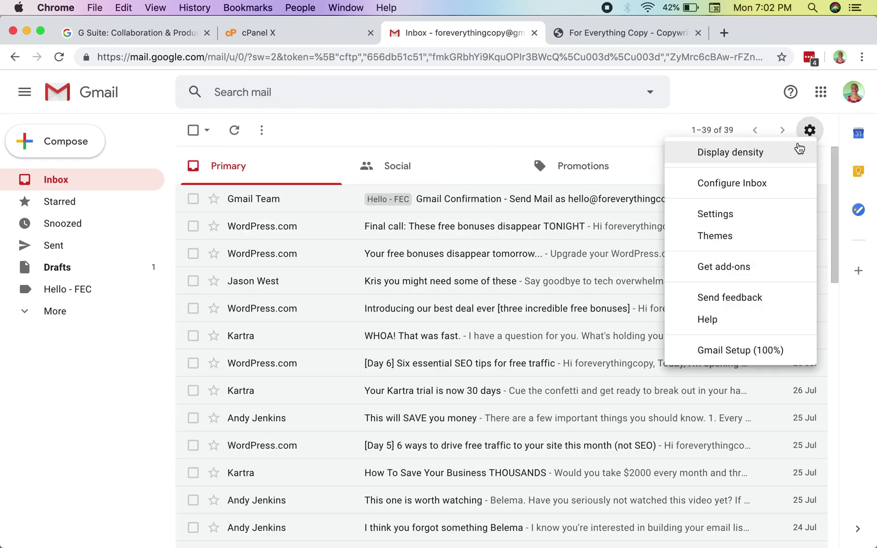
pyautogui.click(729, 219)
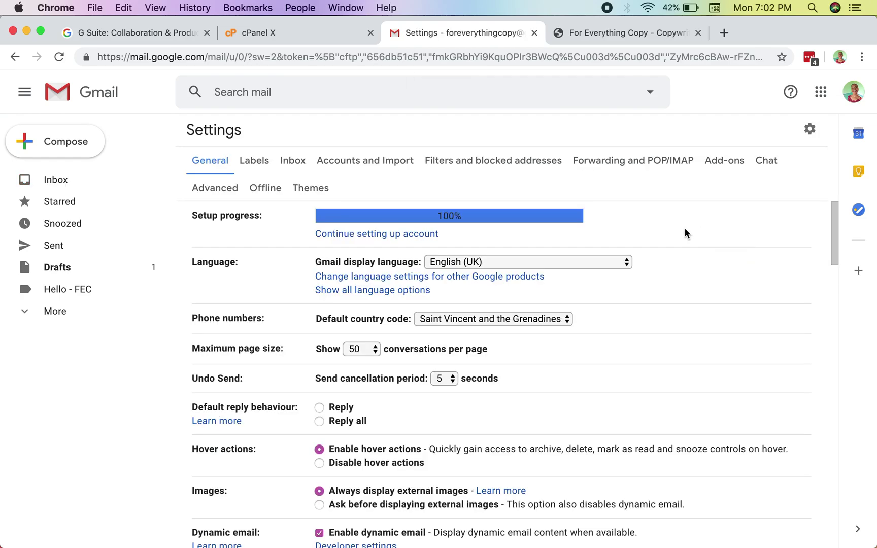
pyautogui.scroll(-15, 543, 308)
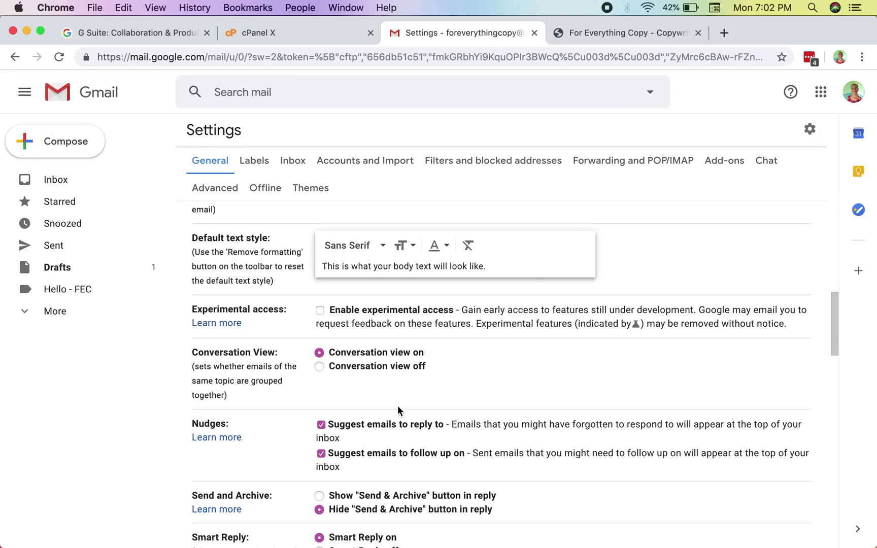
pyautogui.click(363, 166)
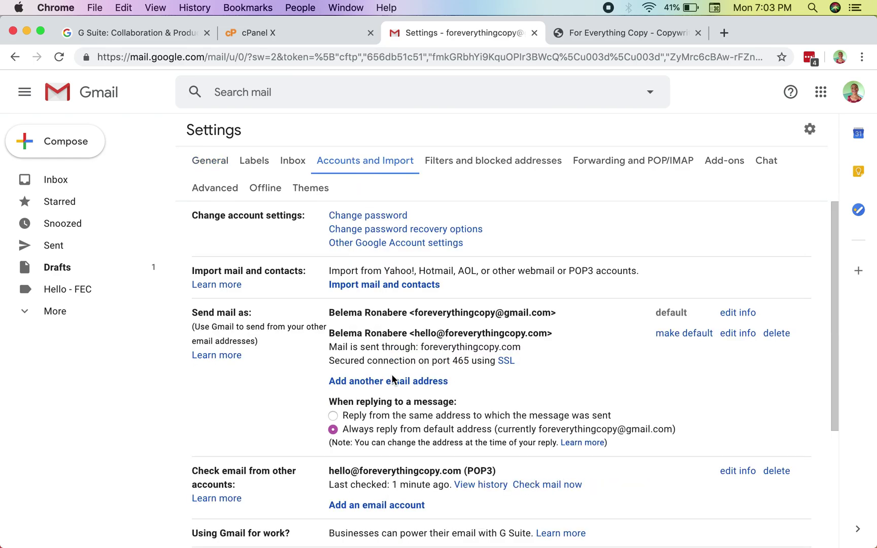
pyautogui.scroll(-5, 392, 378)
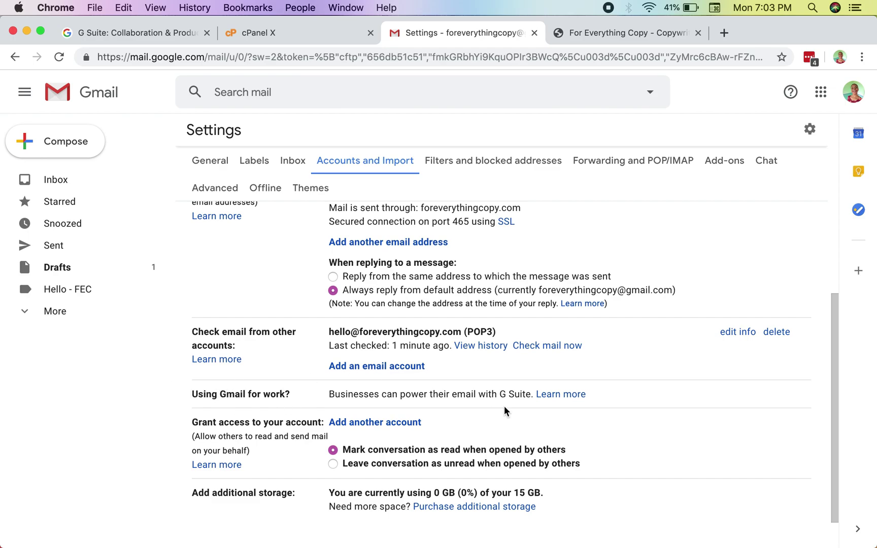
pyautogui.moveTo(327, 398); pyautogui.dragTo(530, 388)
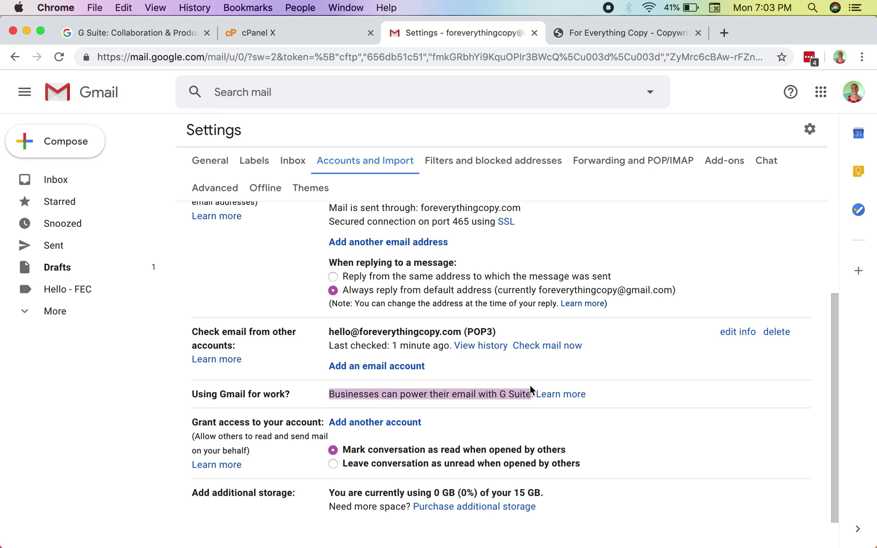
pyautogui.click(534, 376)
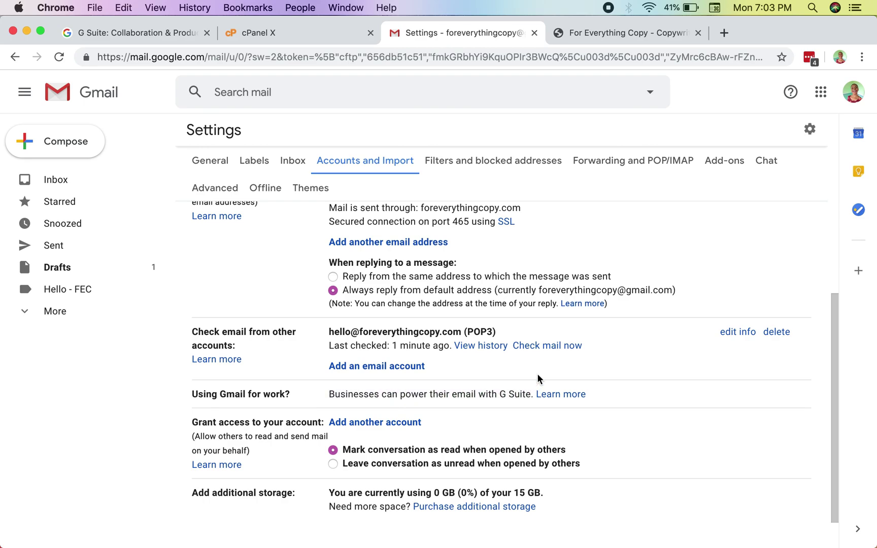